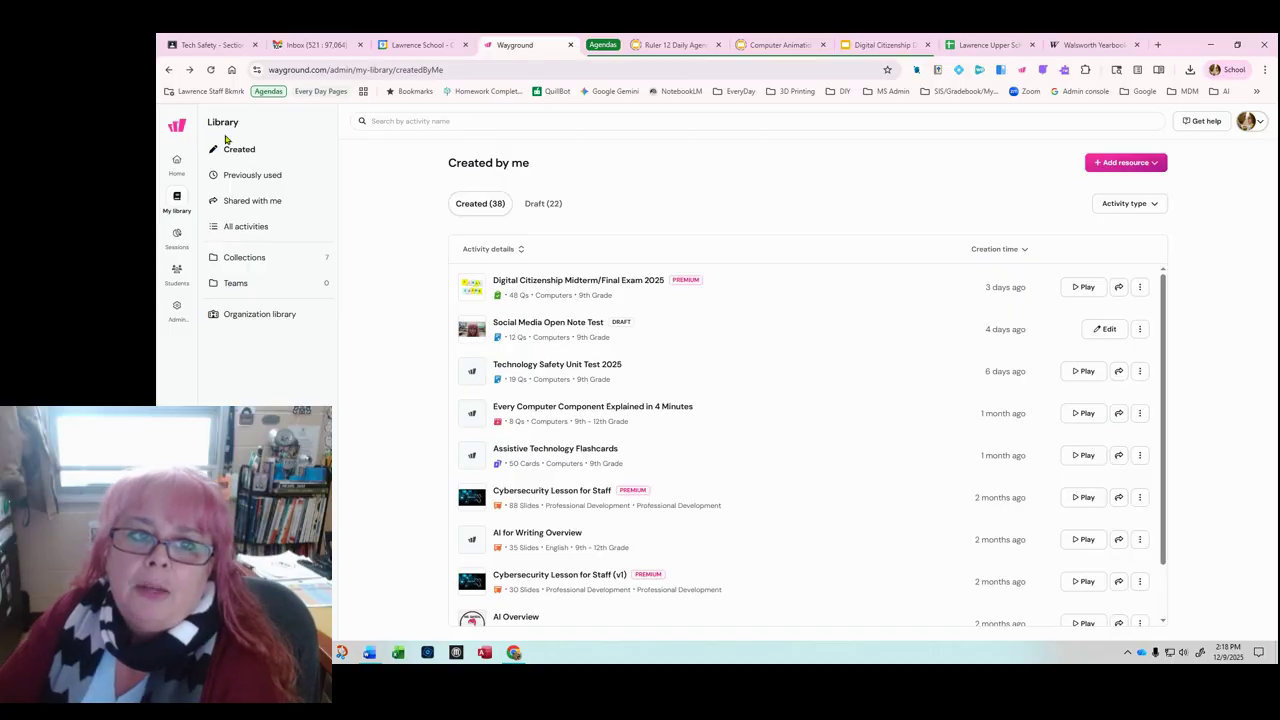
Step: From the home page, create a new Passage quiz using Bring your own and the Upload PDF option
{"action": "left_click", "coordinate": [177, 162]}
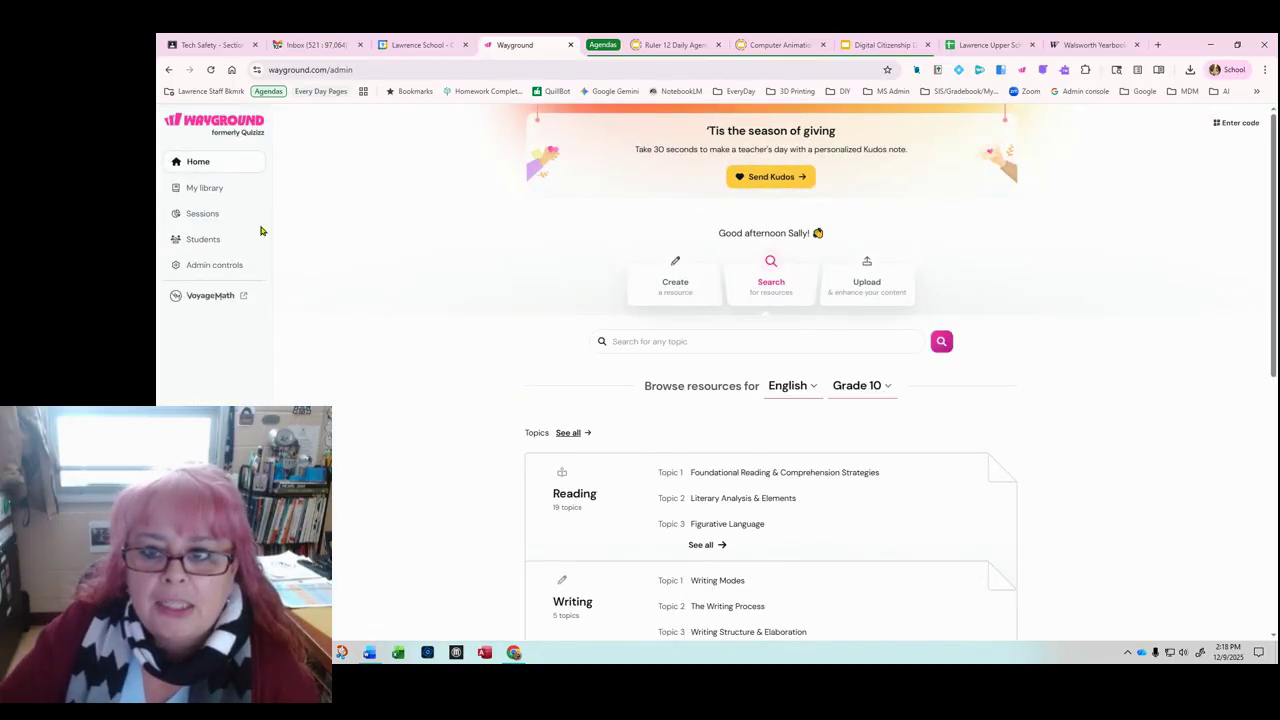
{"action": "left_click", "coordinate": [684, 296]}
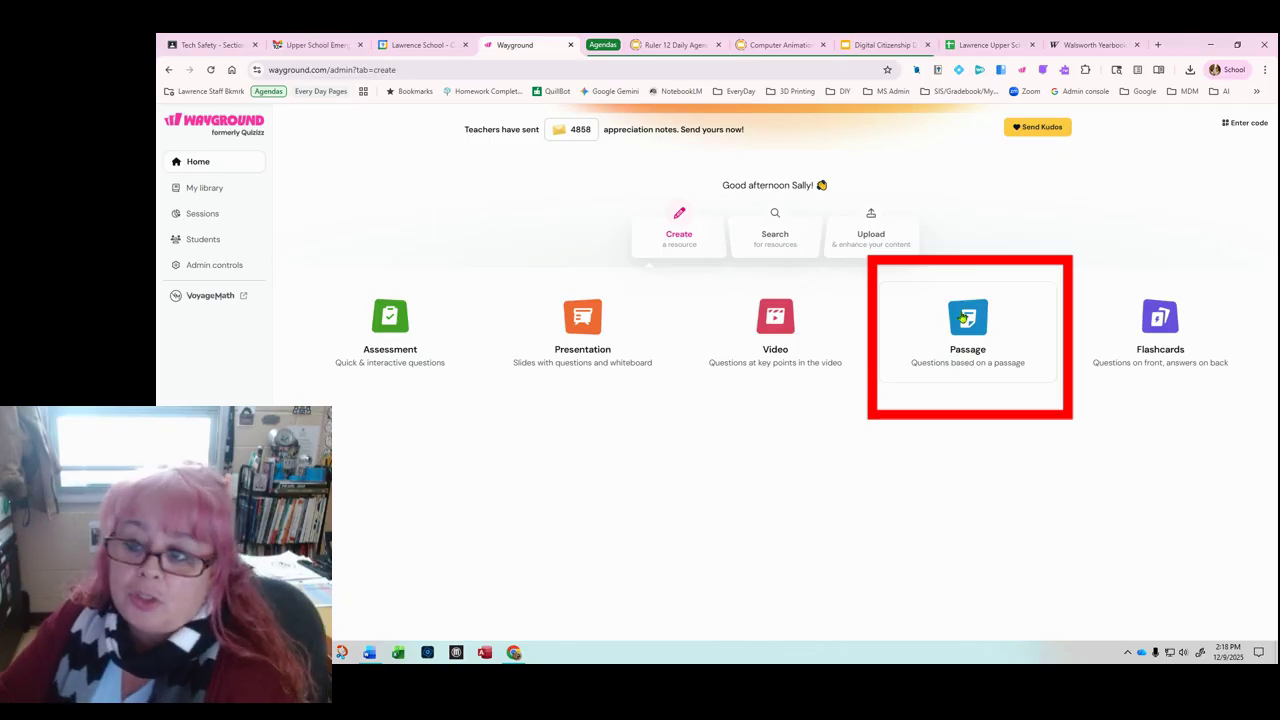
{"action": "left_click", "coordinate": [963, 342]}
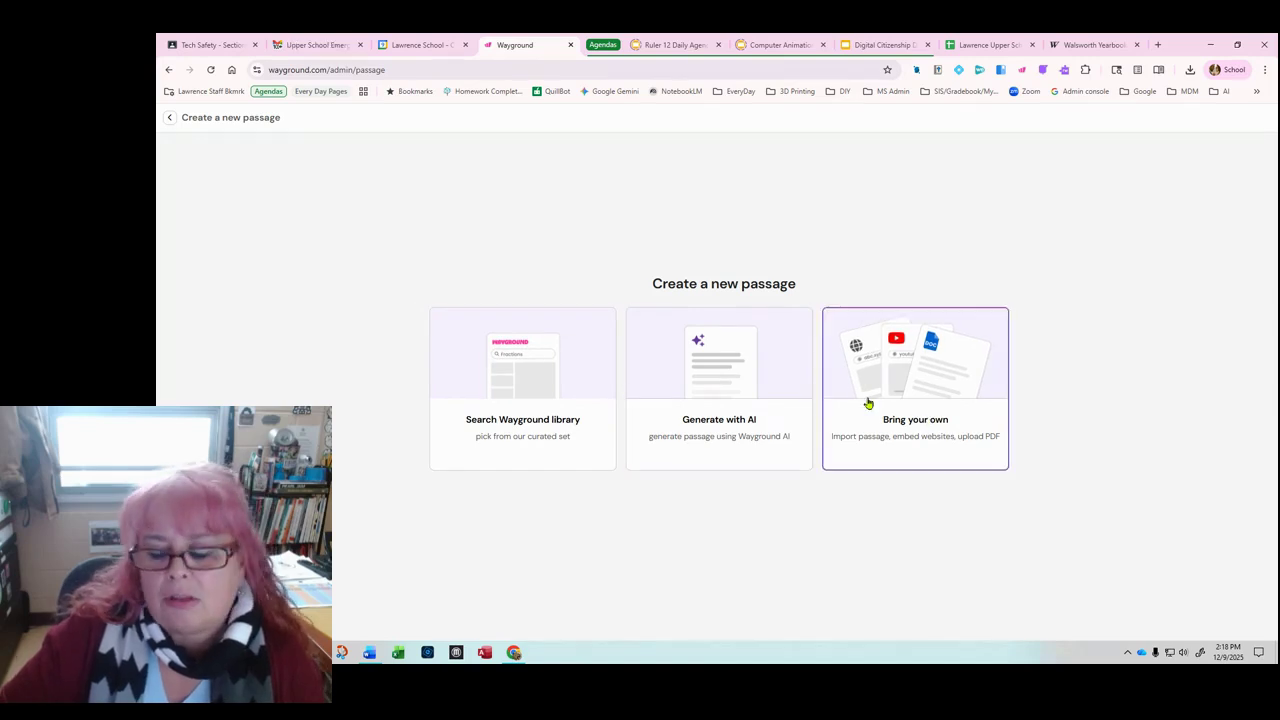
{"action": "left_click", "coordinate": [912, 414]}
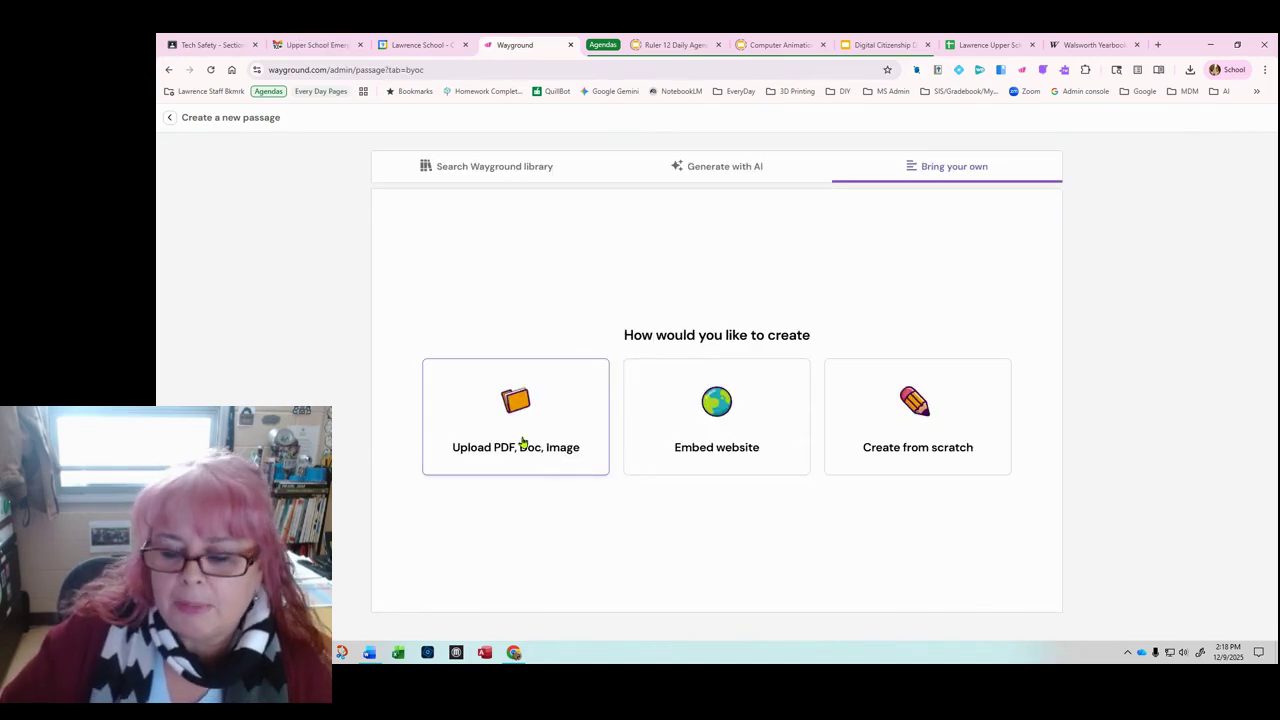
{"action": "left_click", "coordinate": [521, 442]}
Step: Upload the Social Media Notes - Master PDF as Passage 1 and scroll through its pages
{"action": "left_click", "coordinate": [663, 386]}
{"action": "double_click", "coordinate": [1194, 503]}
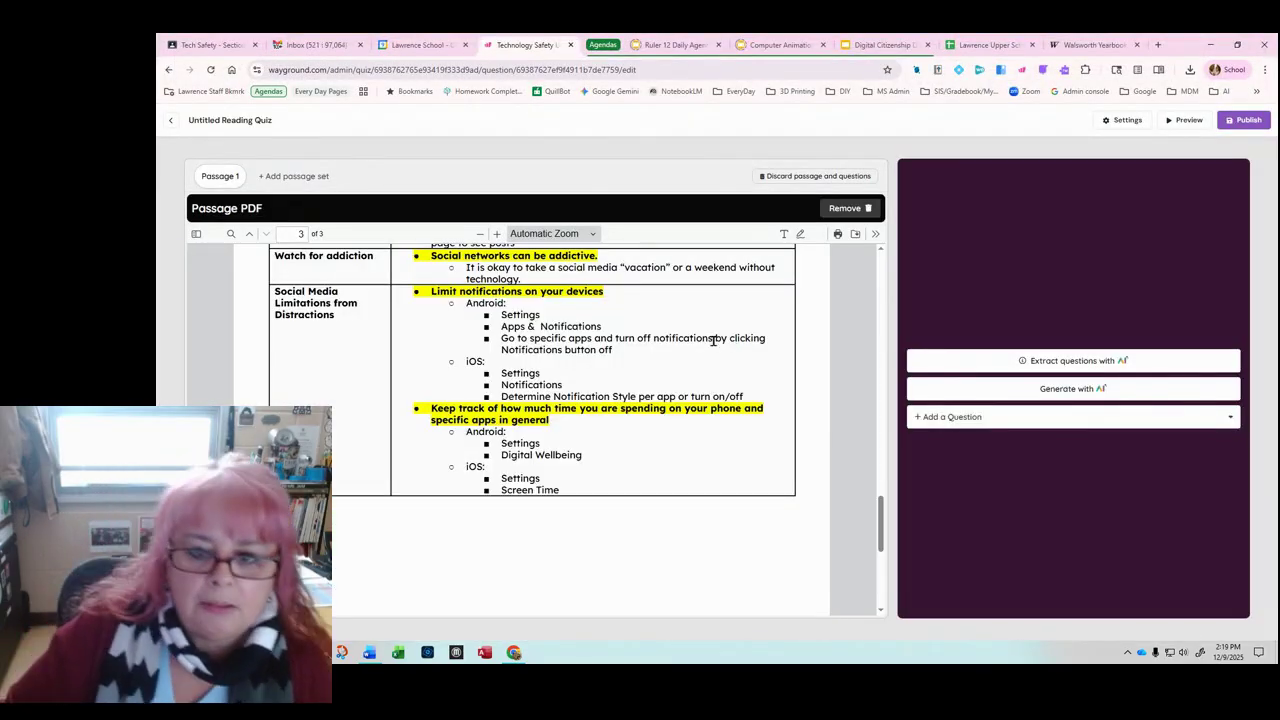
{"action": "scroll", "coordinate": [713, 340], "scroll_direction": "up", "scroll_amount": 15}
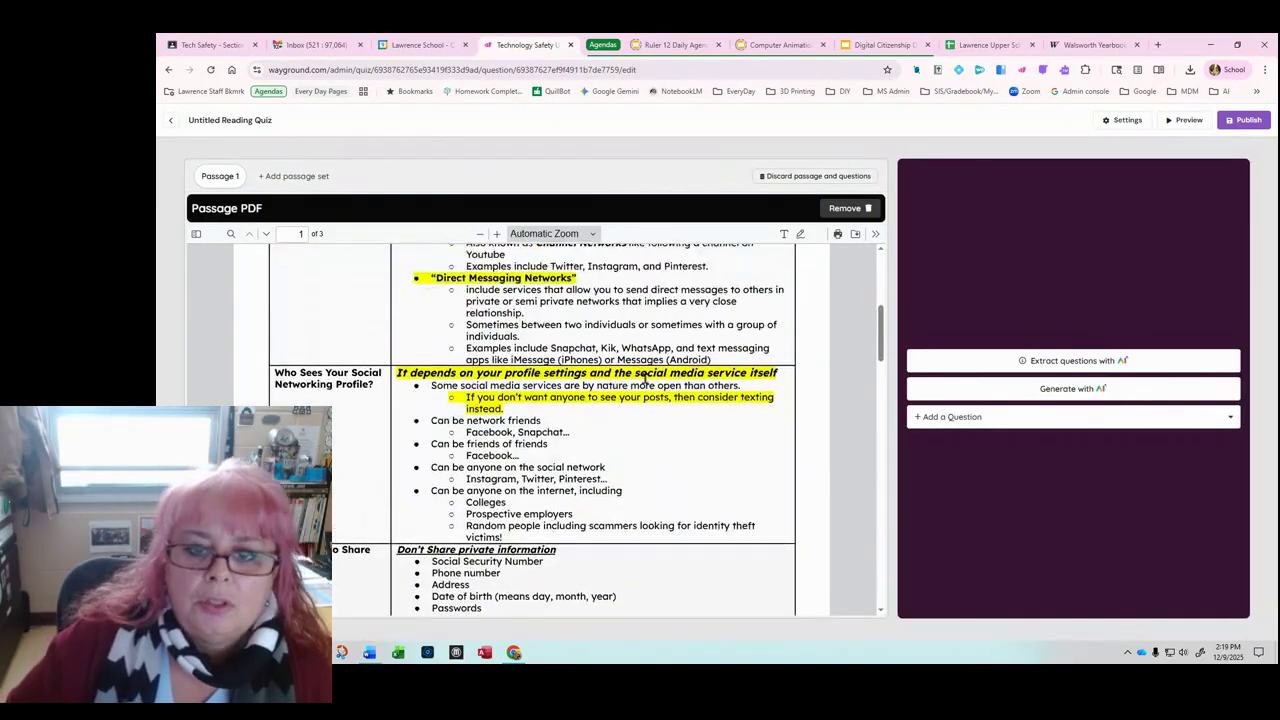
{"action": "scroll", "coordinate": [645, 377], "scroll_direction": "up", "scroll_amount": 4}
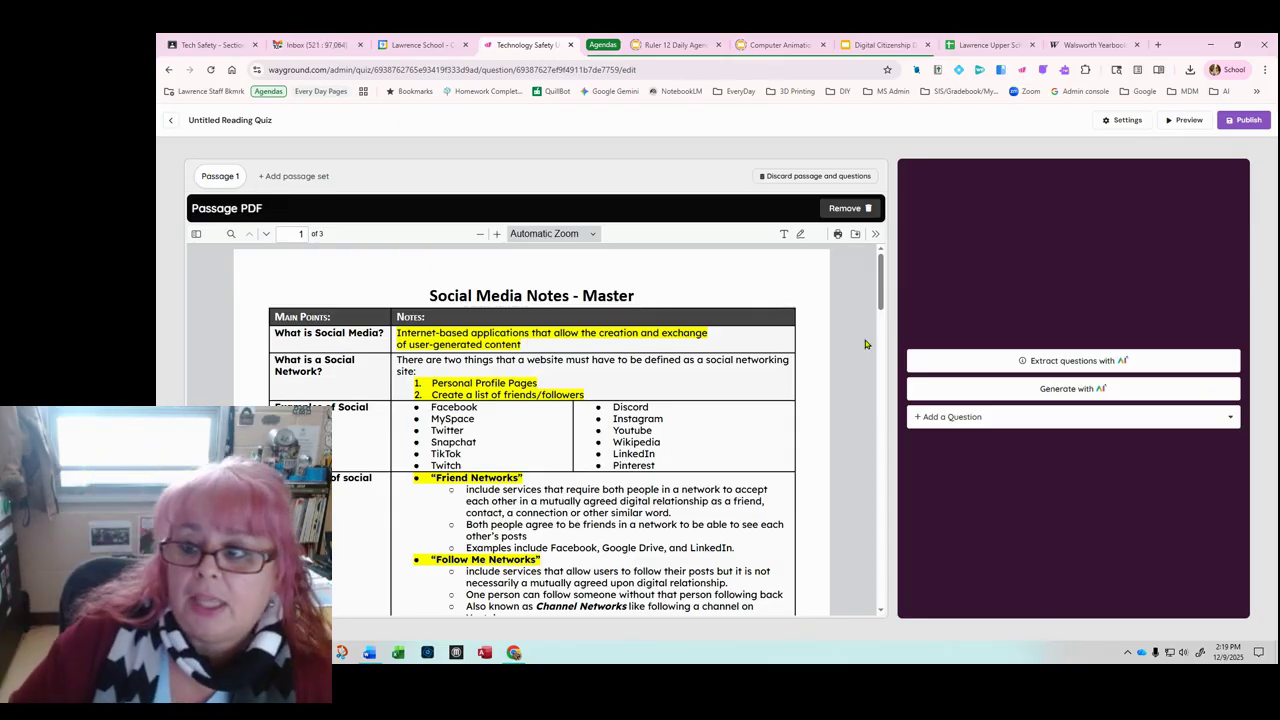
Step: Generate multiple-choice questions with AI at the Understanding and Applying Bloom's levels
{"action": "left_click", "coordinate": [1058, 390]}
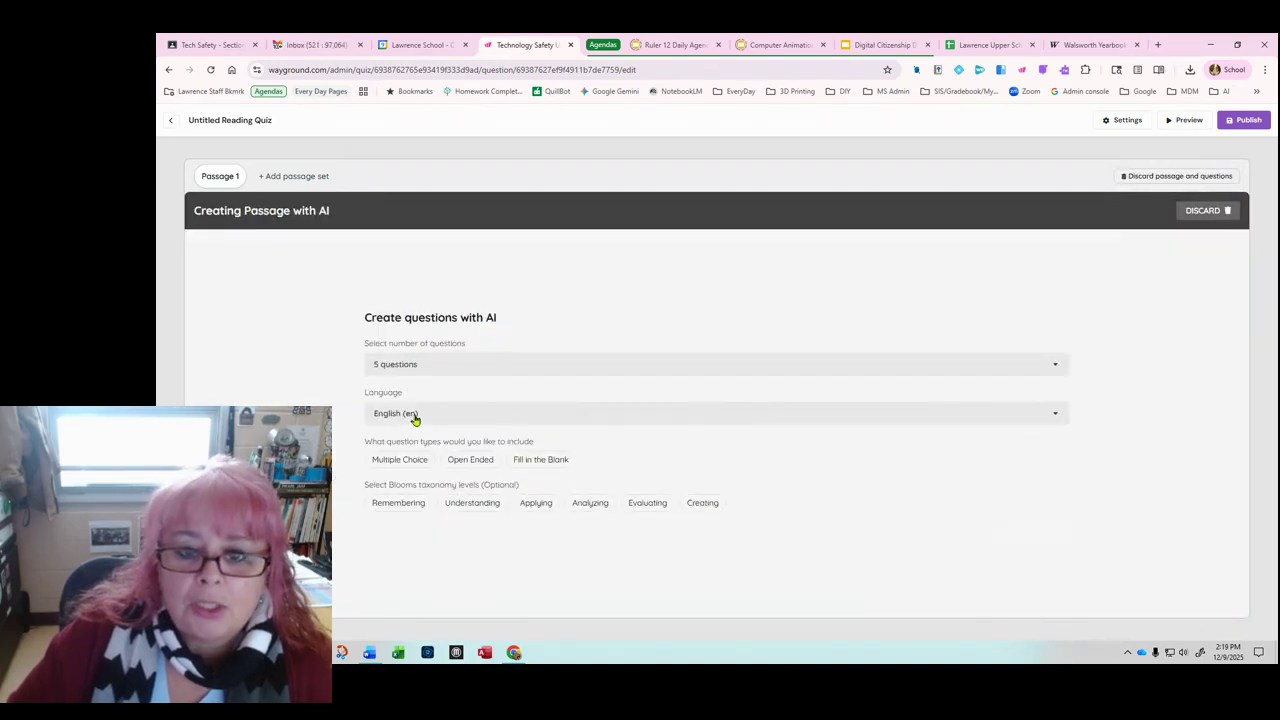
{"action": "left_click", "coordinate": [392, 465]}
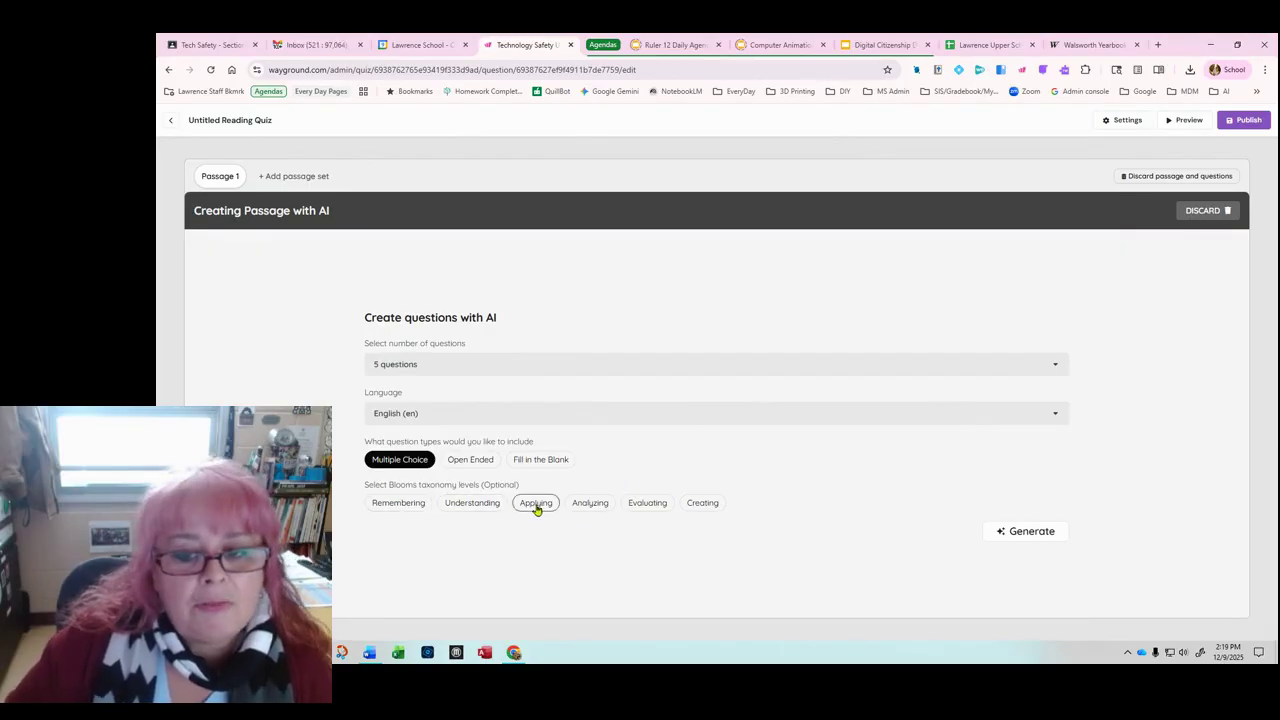
{"action": "left_click", "coordinate": [472, 506]}
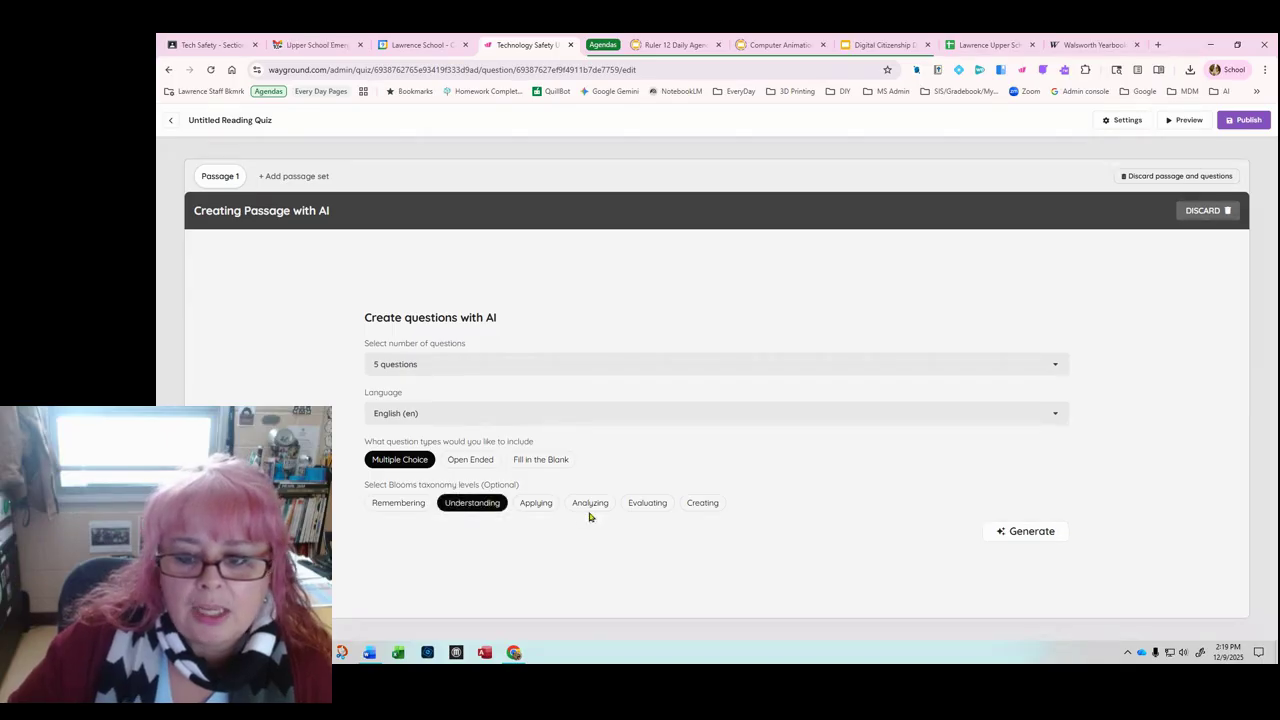
{"action": "left_click", "coordinate": [536, 504]}
{"action": "left_click", "coordinate": [1035, 537]}
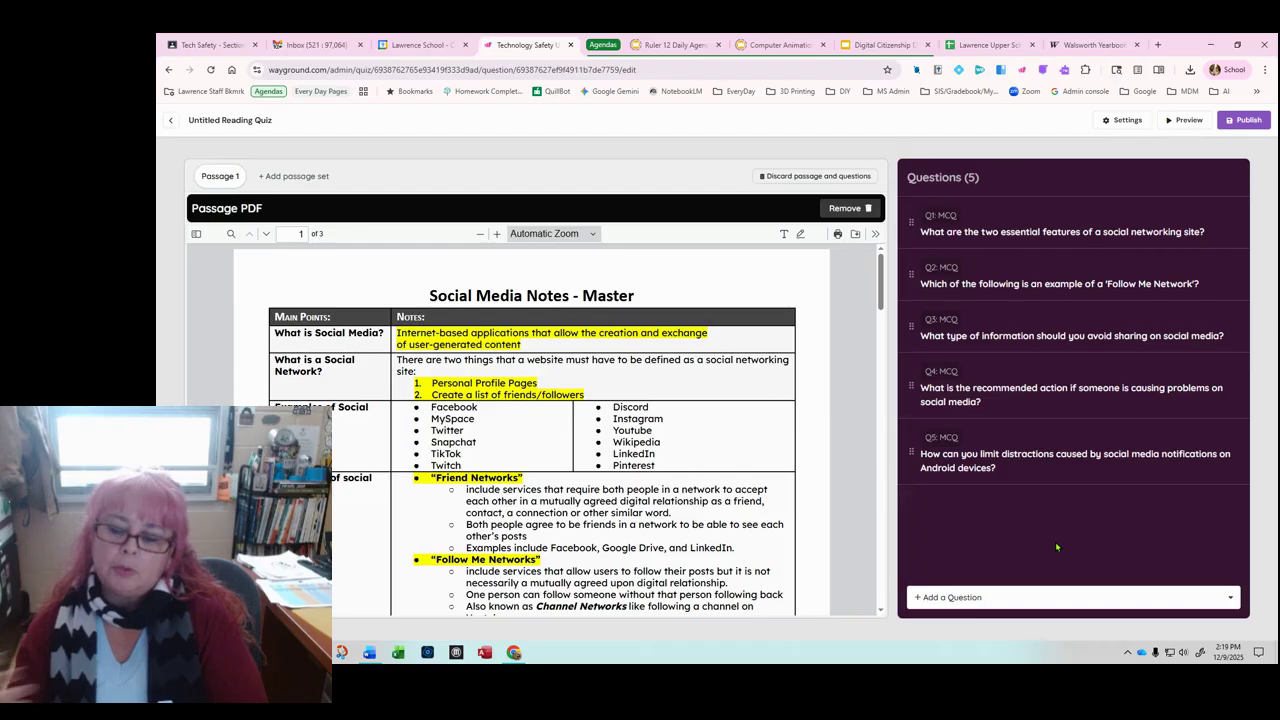
Step: Make the word 'two' bold in question 1 and save it
{"action": "left_click", "coordinate": [1050, 236]}
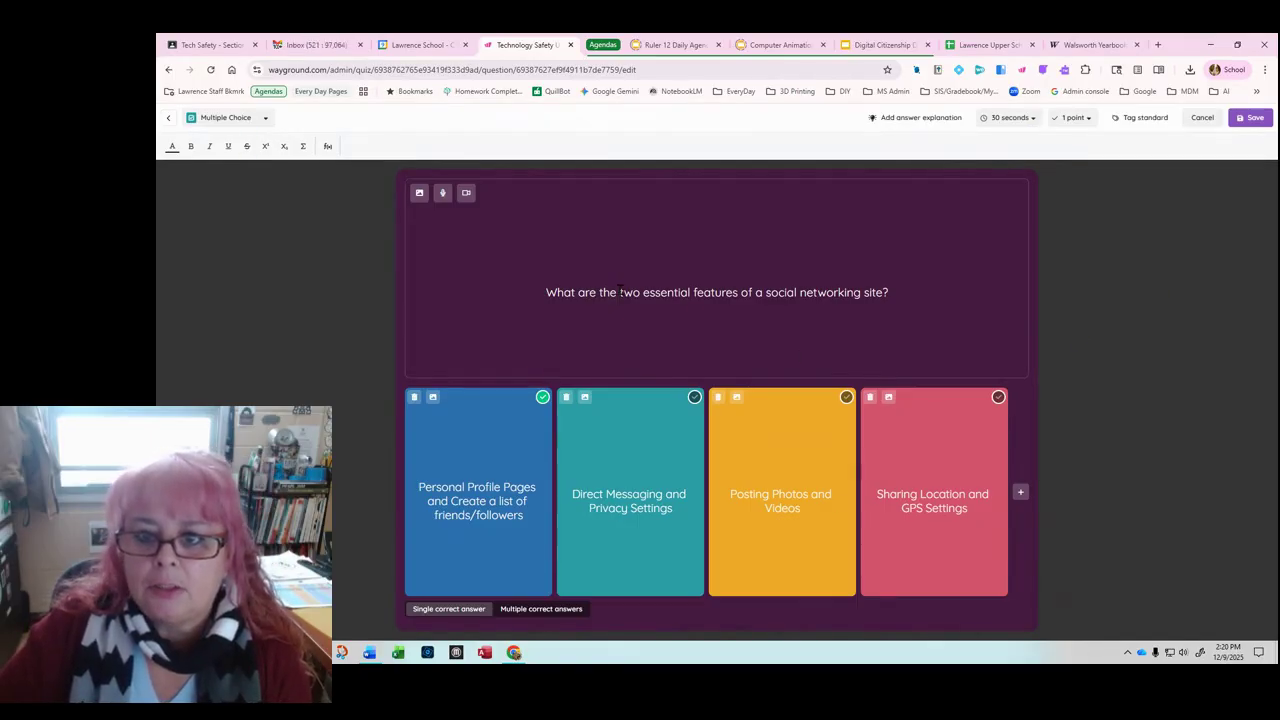
{"action": "double_click", "coordinate": [628, 292]}
{"action": "left_click", "coordinate": [191, 146]}
{"action": "left_click", "coordinate": [1250, 118]}
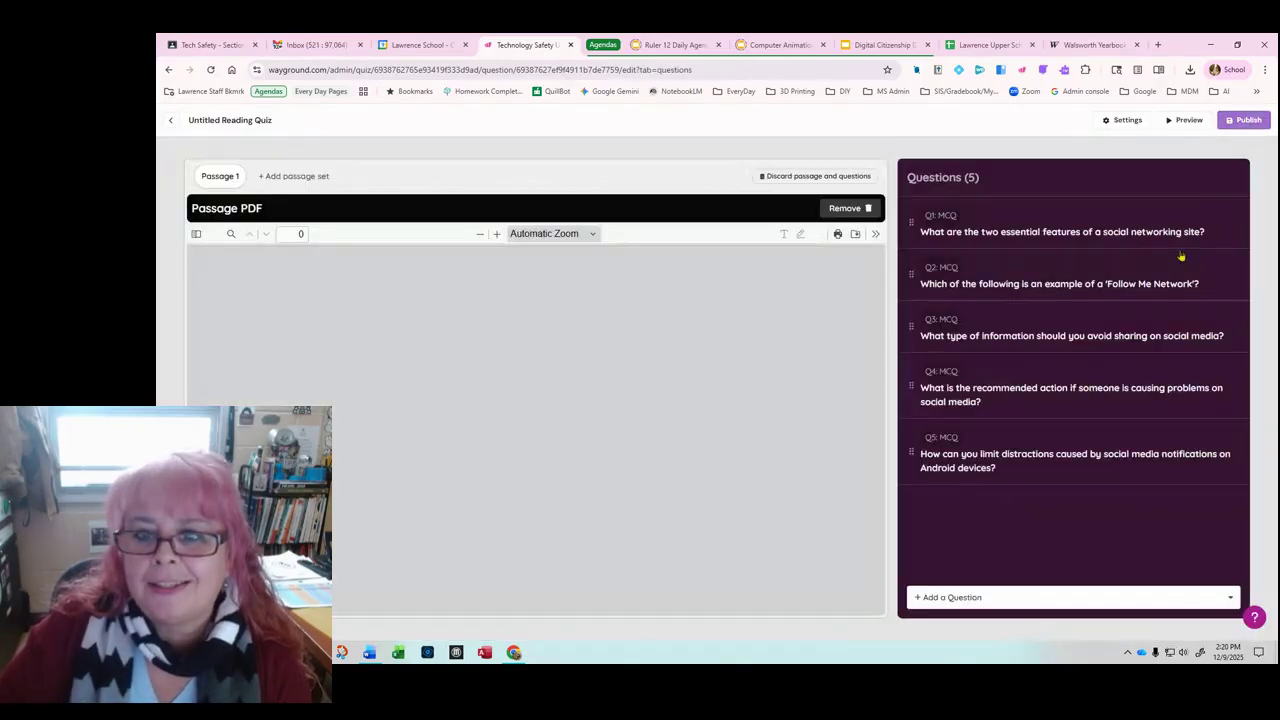
Step: Make 'Follow Me Network' bold italic in question 2 and save it
{"action": "left_click", "coordinate": [1003, 283]}
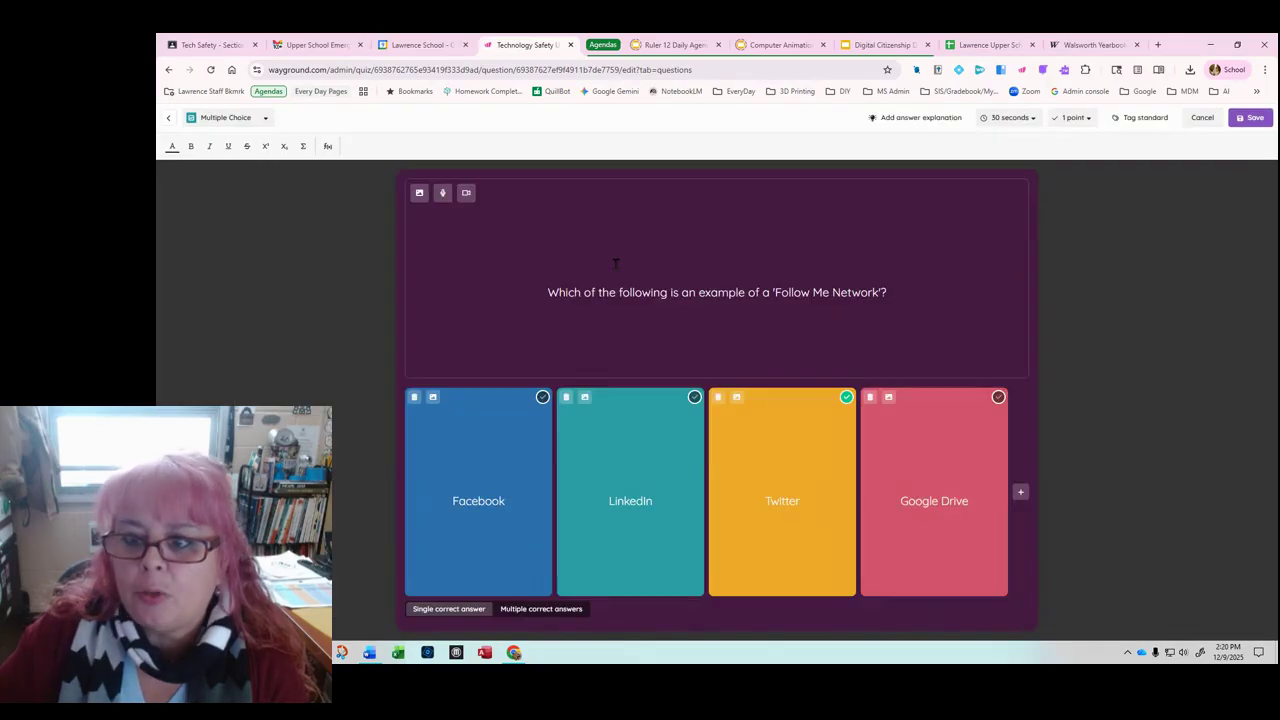
{"action": "left_click_drag", "start_coordinate": [776, 292], "coordinate": [877, 292]}
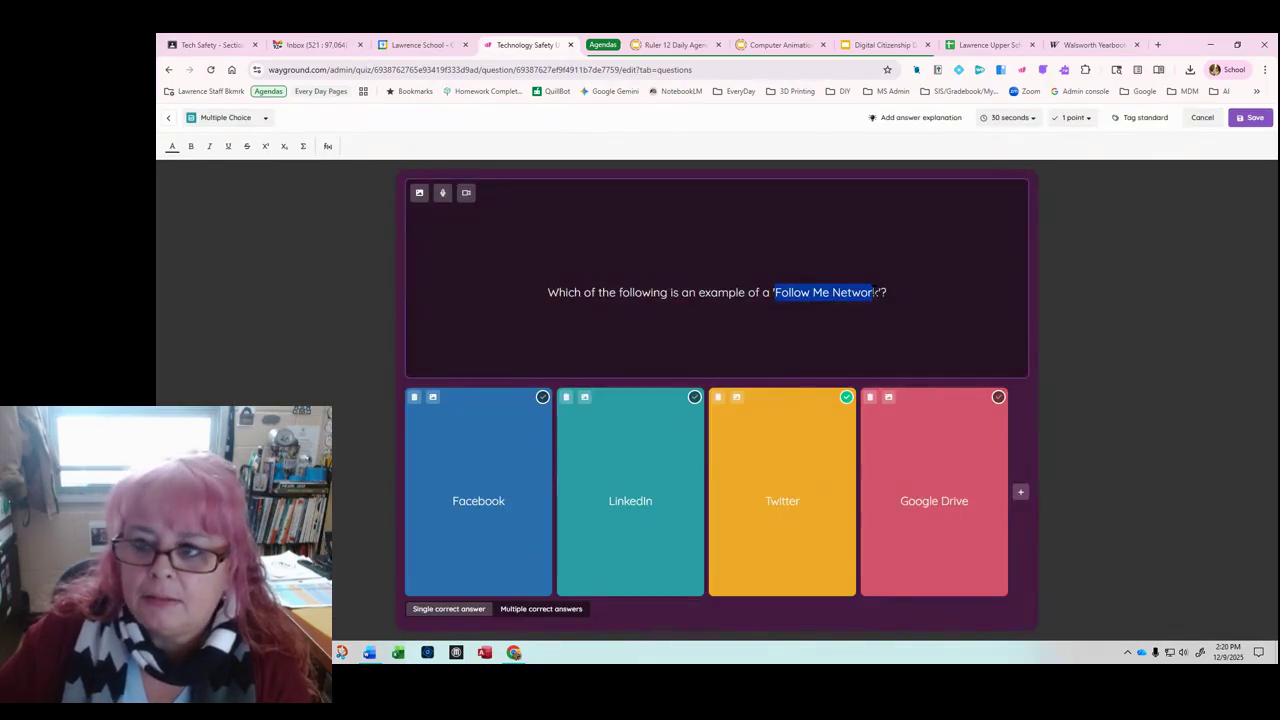
{"action": "left_click", "coordinate": [209, 146]}
{"action": "left_click", "coordinate": [192, 146]}
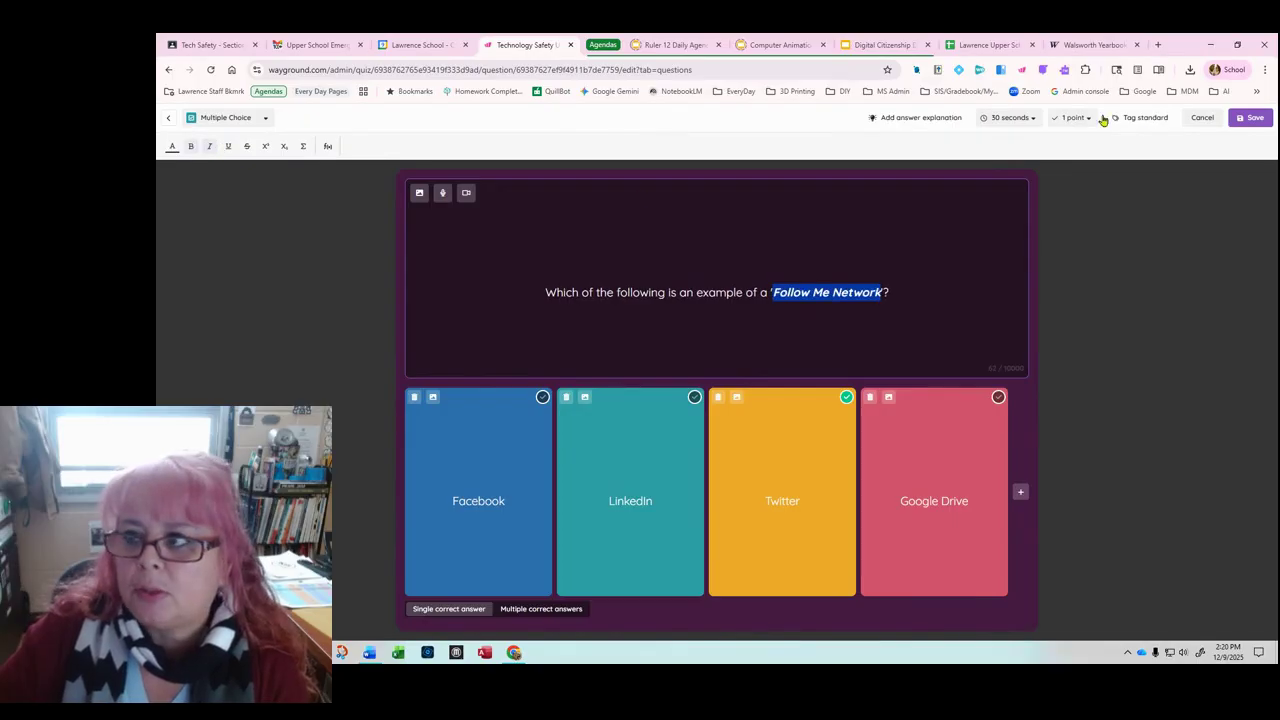
{"action": "left_click", "coordinate": [1251, 117]}
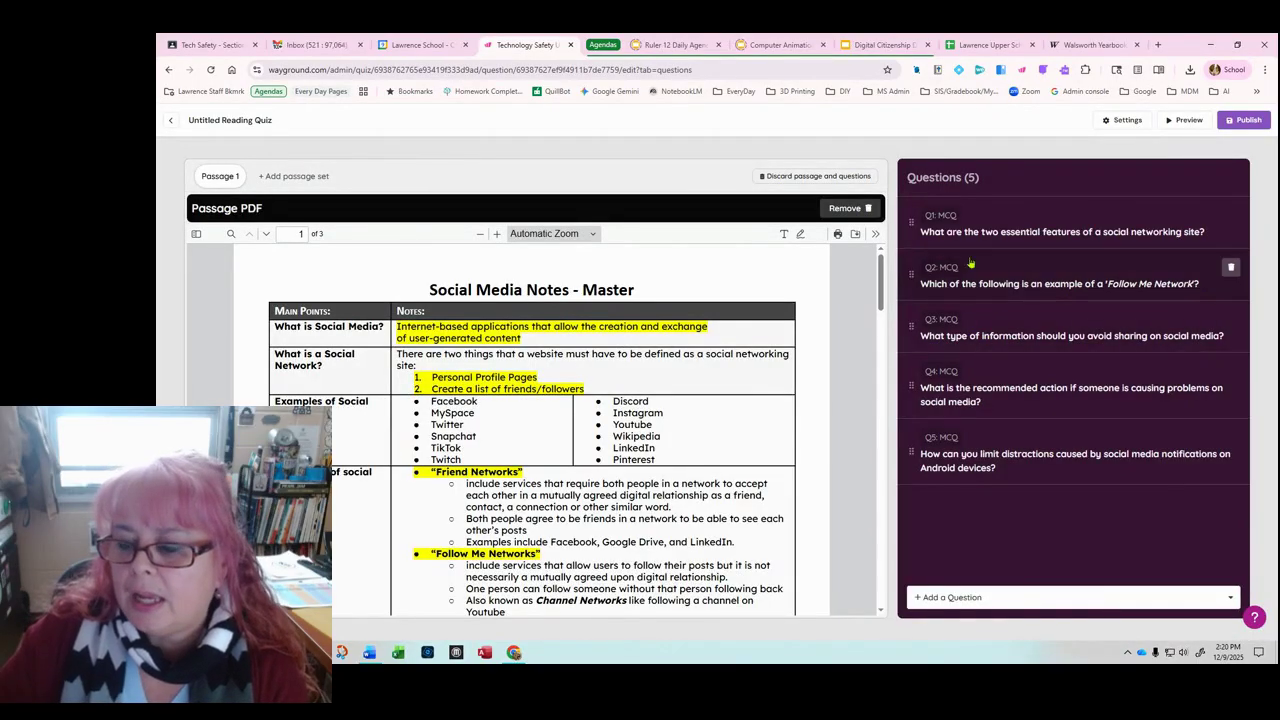
Step: Publish the quiz as 'test quiz with passage' for 9th Grade with a Review teaching goal
{"action": "left_click", "coordinate": [1247, 121]}
{"action": "left_click", "coordinate": [540, 288]}
{"action": "type", "text": "tes"}
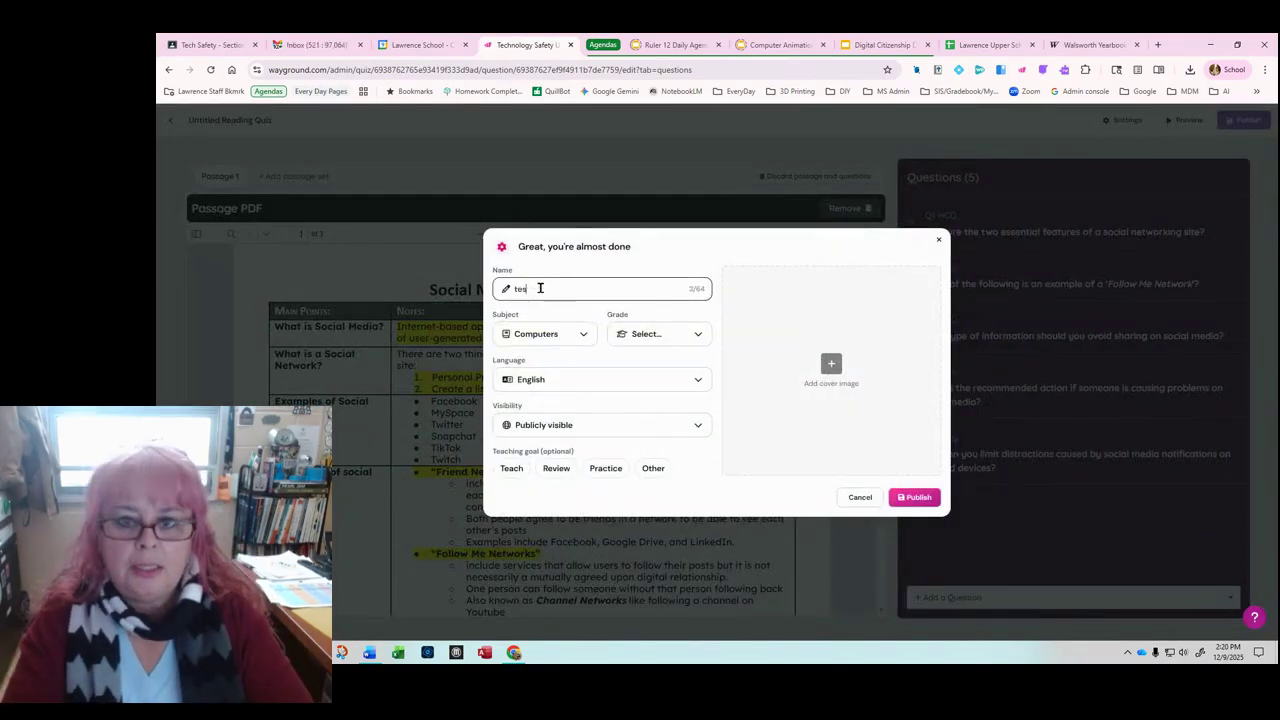
{"action": "type", "text": "t quiz wi"}
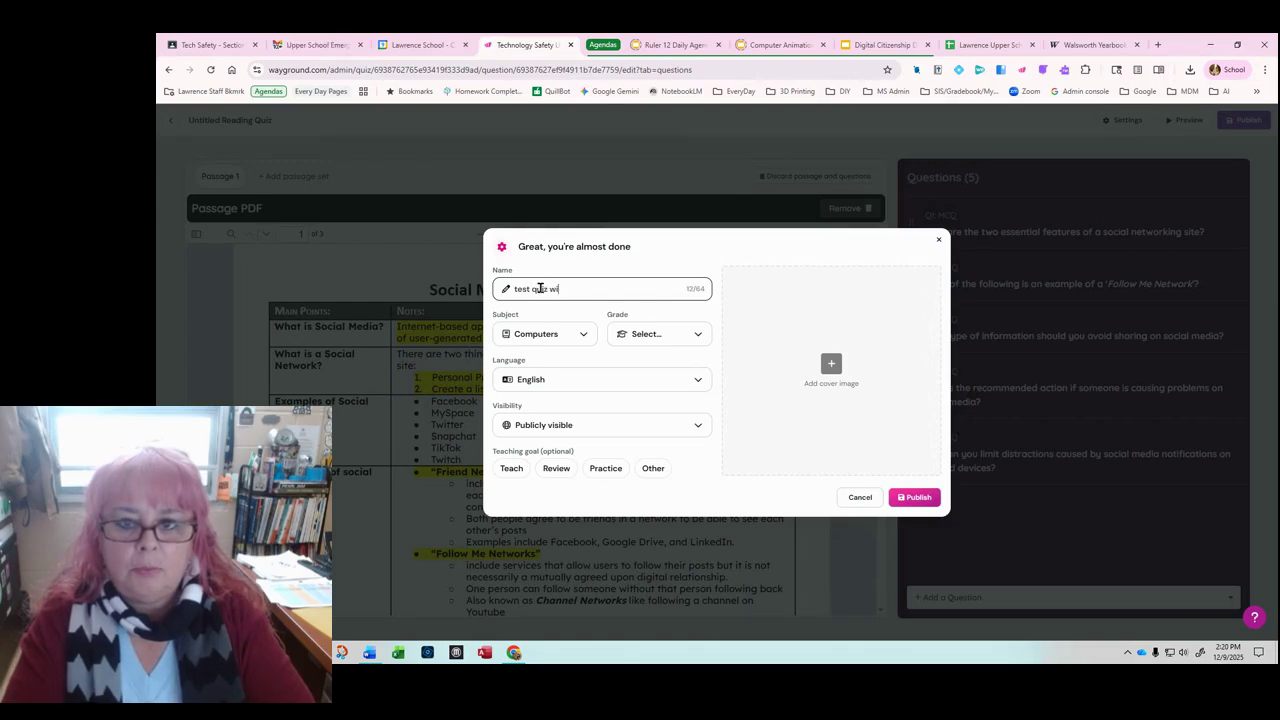
{"action": "type", "text": "th passage"}
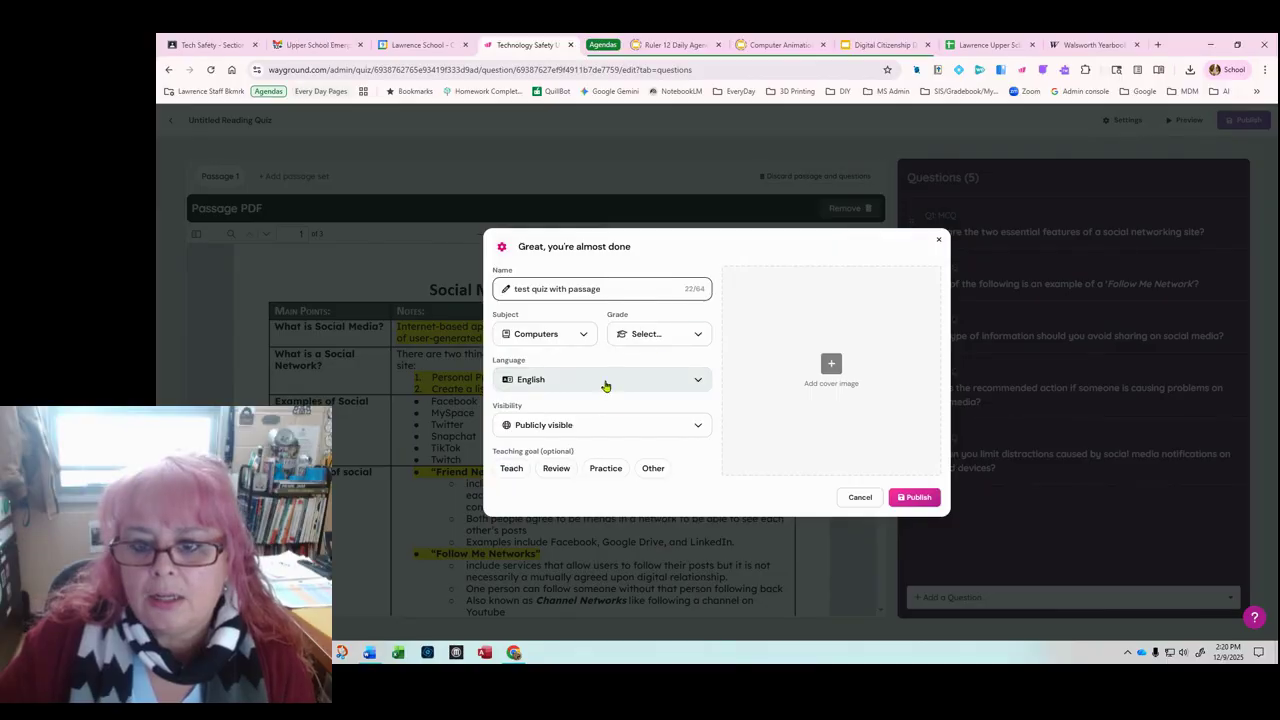
{"action": "left_click", "coordinate": [660, 336]}
{"action": "scroll", "coordinate": [672, 443], "scroll_direction": "down", "scroll_amount": 3}
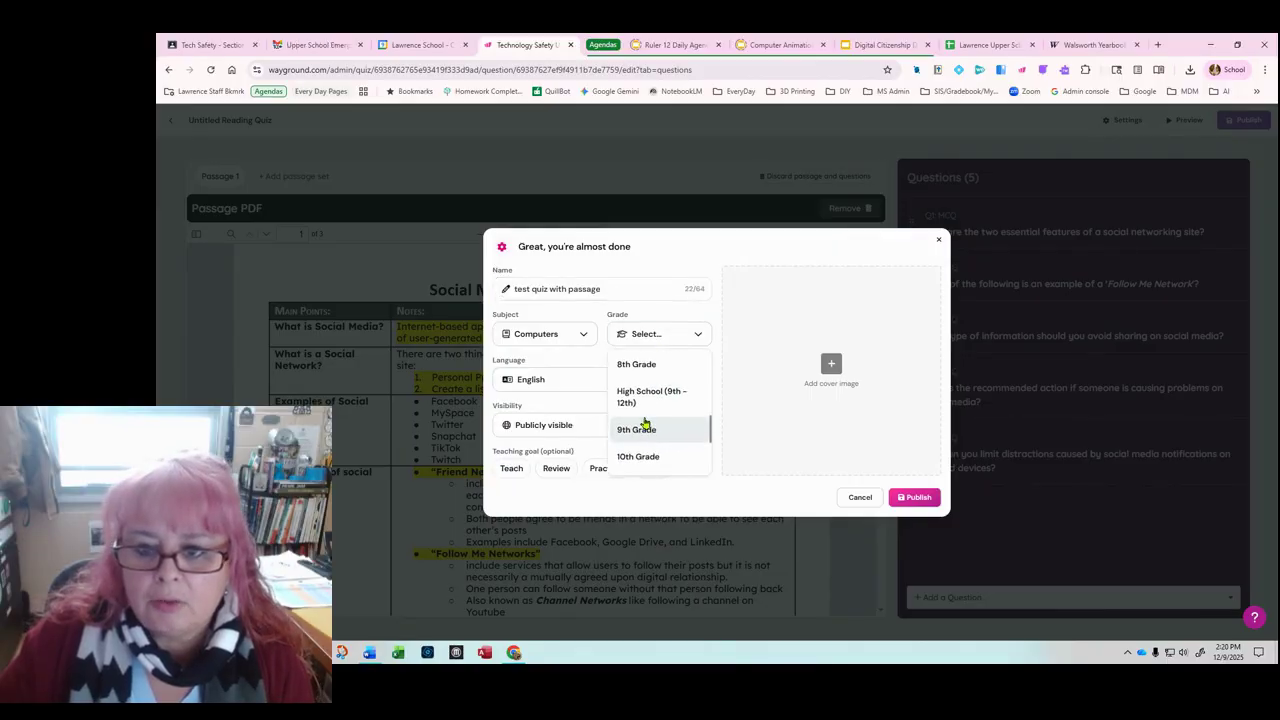
{"action": "left_click", "coordinate": [648, 428]}
{"action": "left_click", "coordinate": [510, 469]}
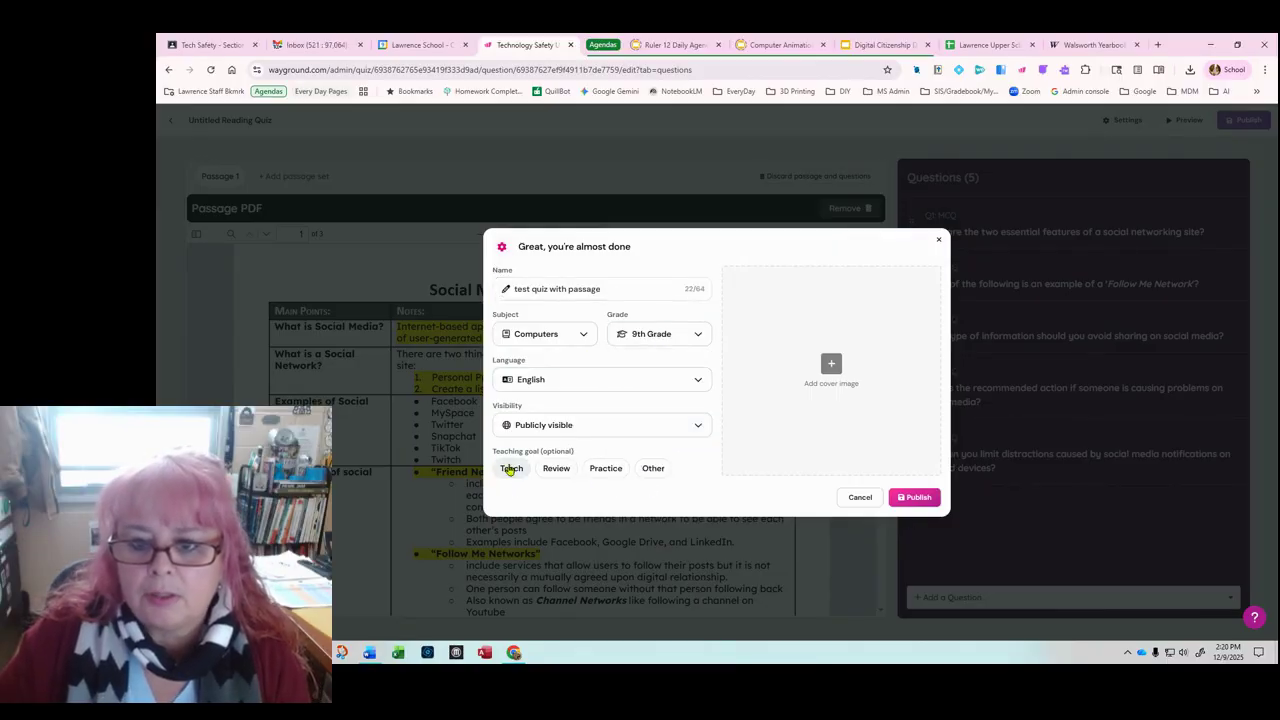
{"action": "left_click", "coordinate": [555, 469]}
{"action": "left_click", "coordinate": [914, 498]}
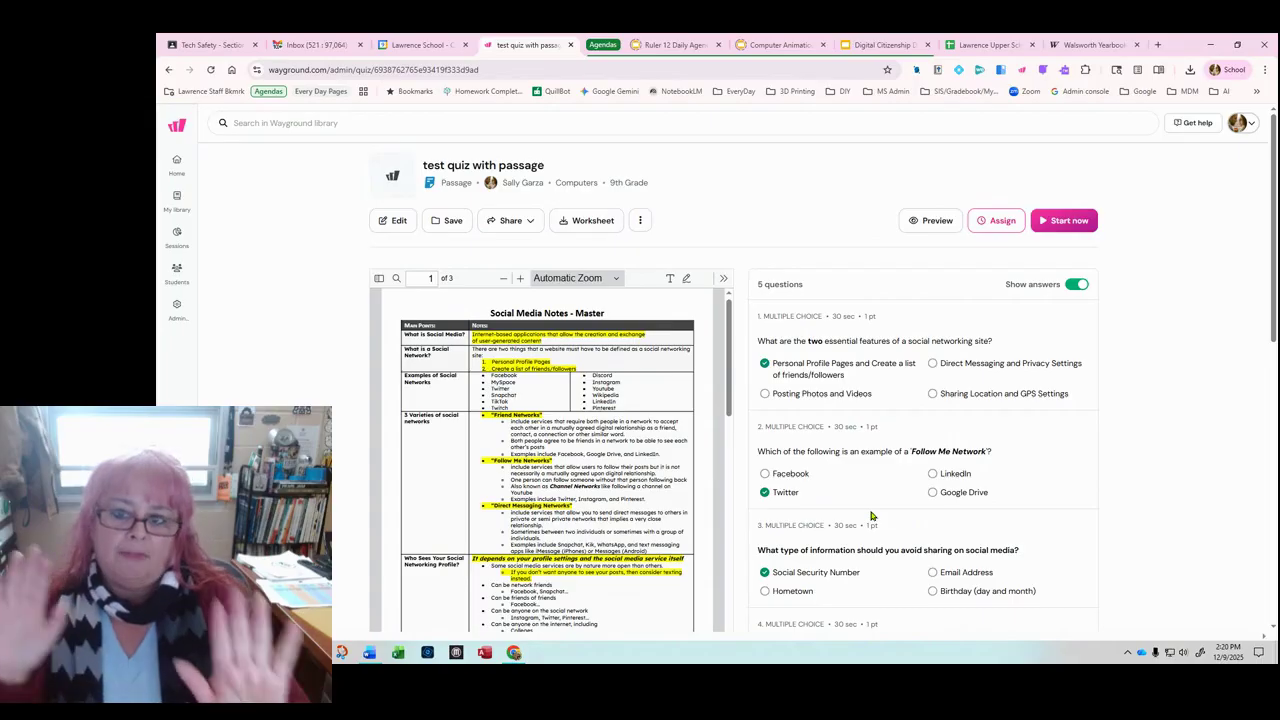
{"action": "scroll", "coordinate": [516, 366], "scroll_direction": "down", "scroll_amount": 20}
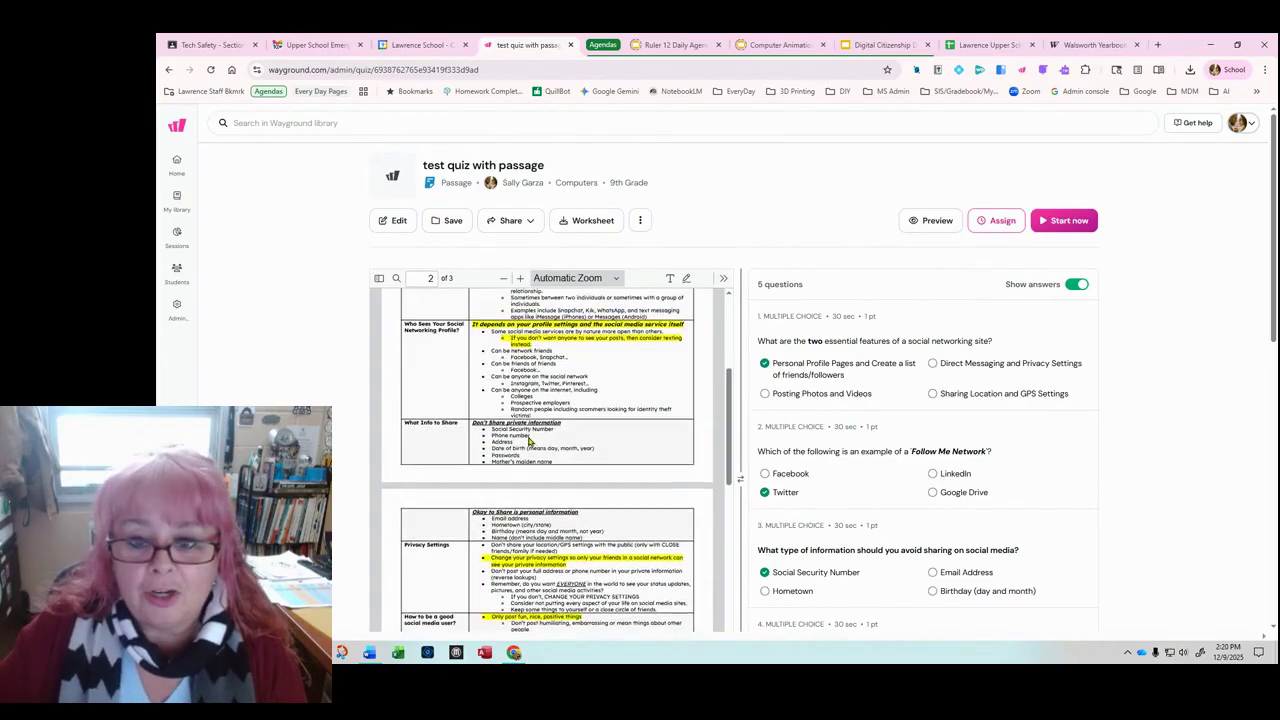
{"action": "scroll", "coordinate": [480, 380], "scroll_direction": "up", "scroll_amount": 3}
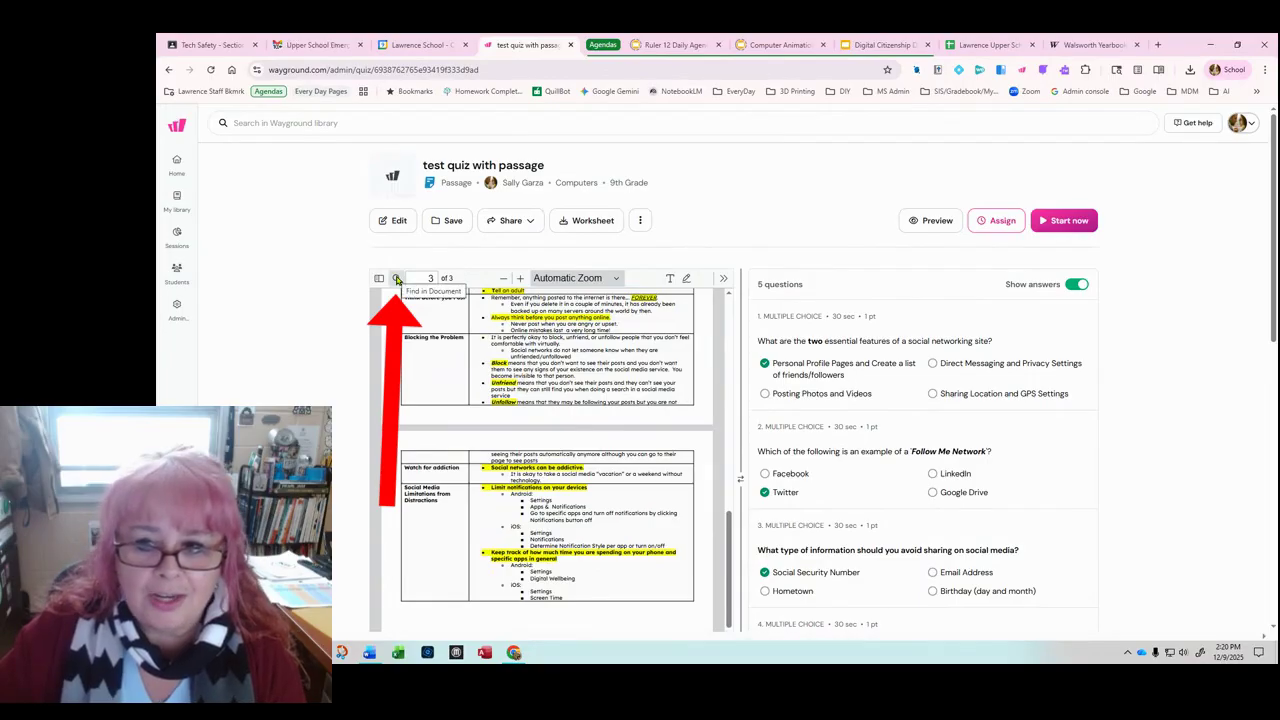
{"action": "scroll", "coordinate": [650, 330], "scroll_direction": "up", "scroll_amount": 15}
{"action": "scroll", "coordinate": [650, 330], "scroll_direction": "up", "scroll_amount": 2}
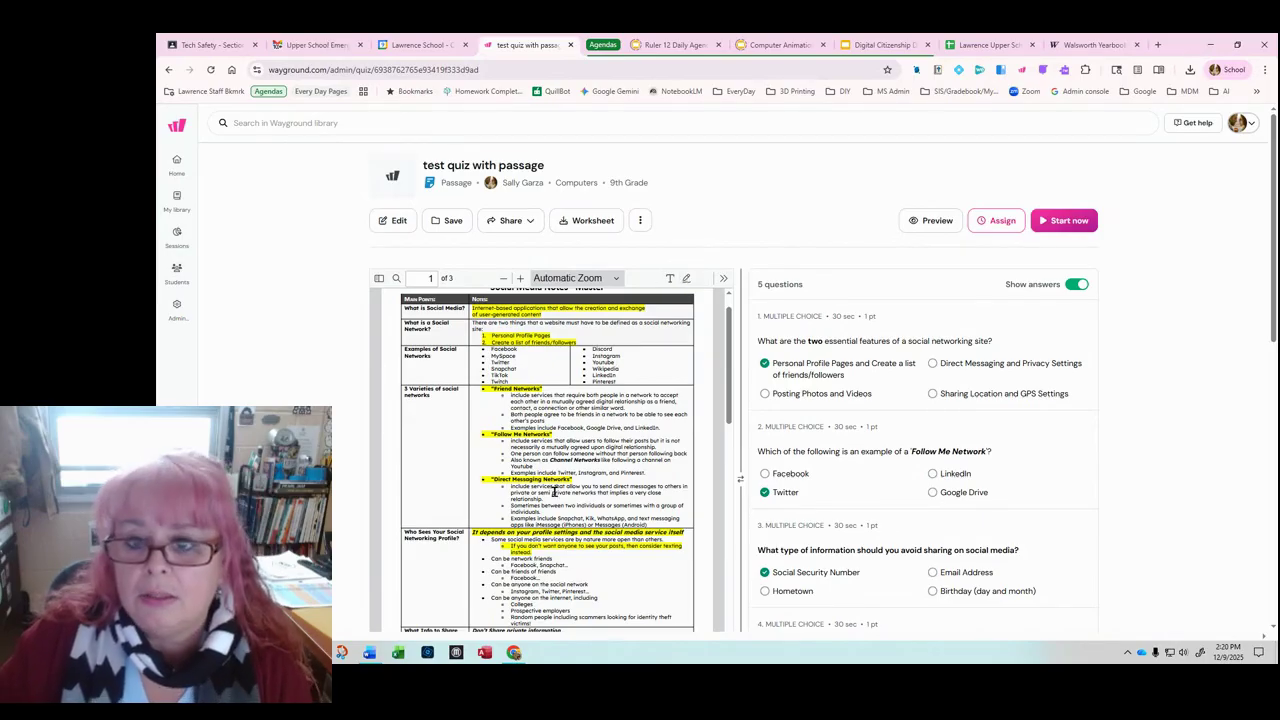
{"action": "scroll", "coordinate": [553, 492], "scroll_direction": "up", "scroll_amount": 1}
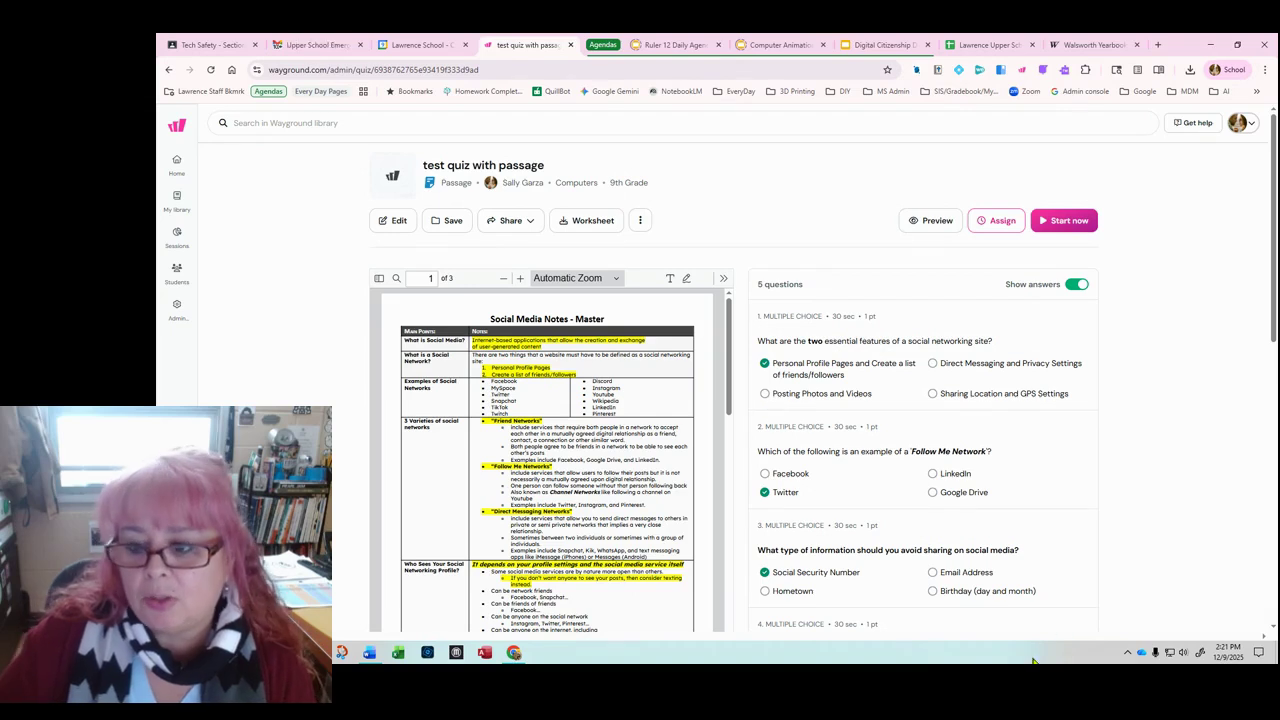
{"action": "left_click", "coordinate": [520, 653]}
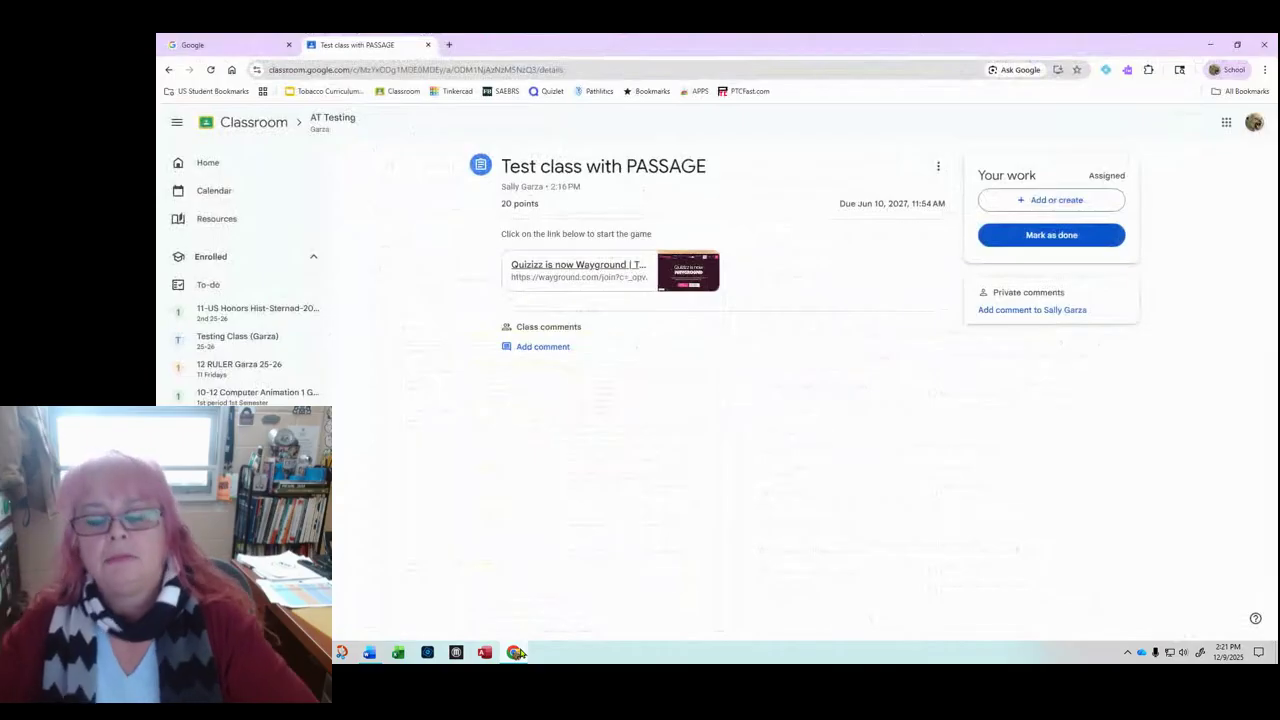
Step: As the student, open the Wayground link from Classroom and sign back in with Google
{"action": "left_click", "coordinate": [609, 268]}
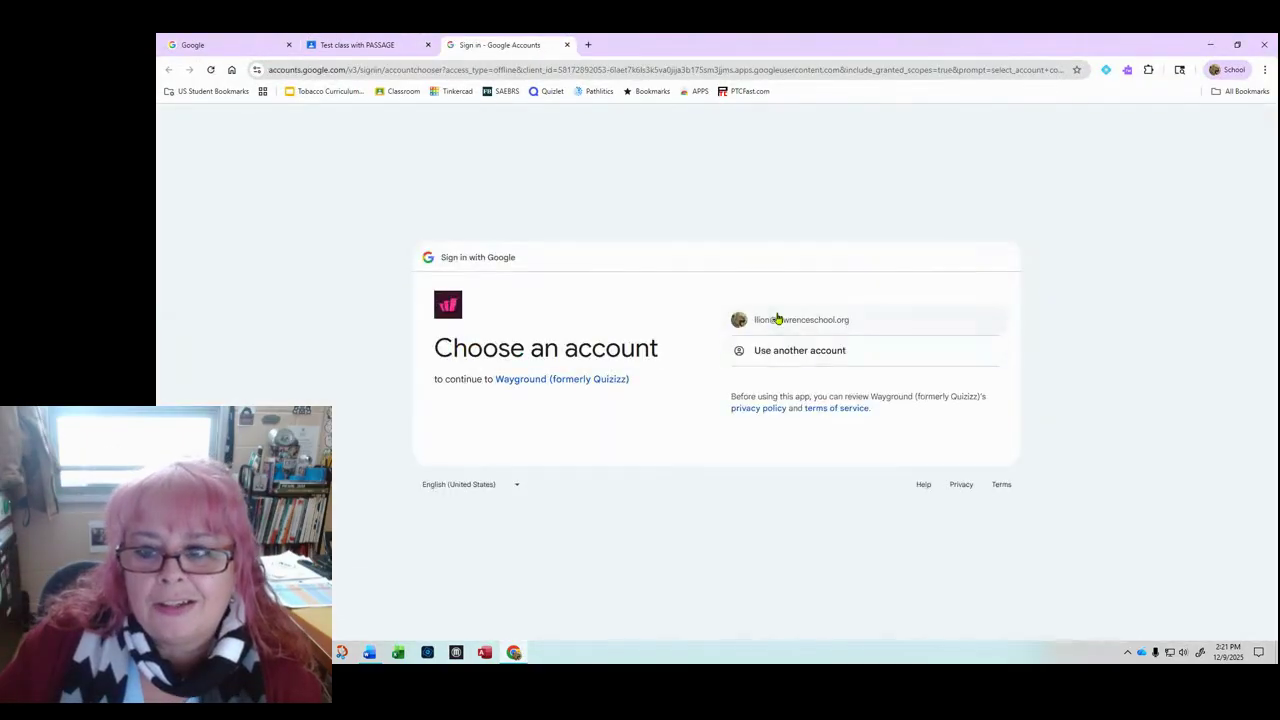
{"action": "left_click", "coordinate": [778, 318]}
{"action": "left_click", "coordinate": [921, 466]}
{"action": "left_click", "coordinate": [913, 494]}
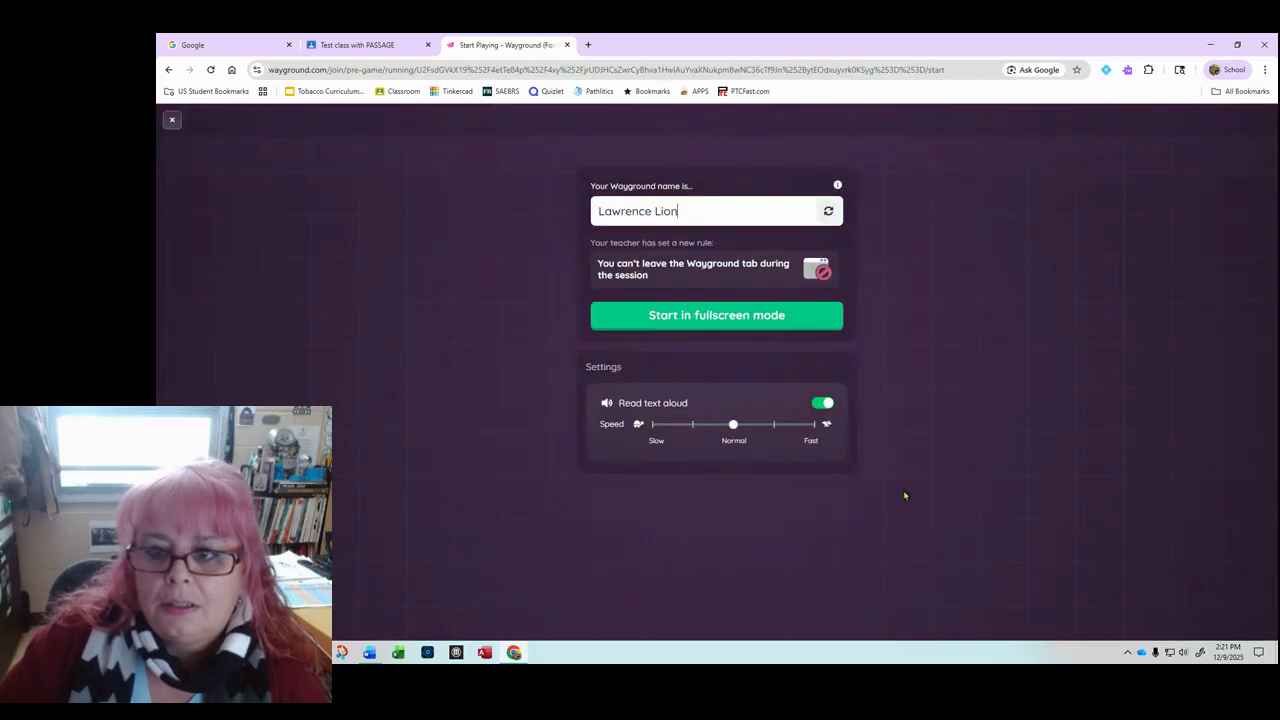
Step: Start the student game, dismiss the popups, allow microphone access, and return to full screen
{"action": "left_click", "coordinate": [718, 316]}
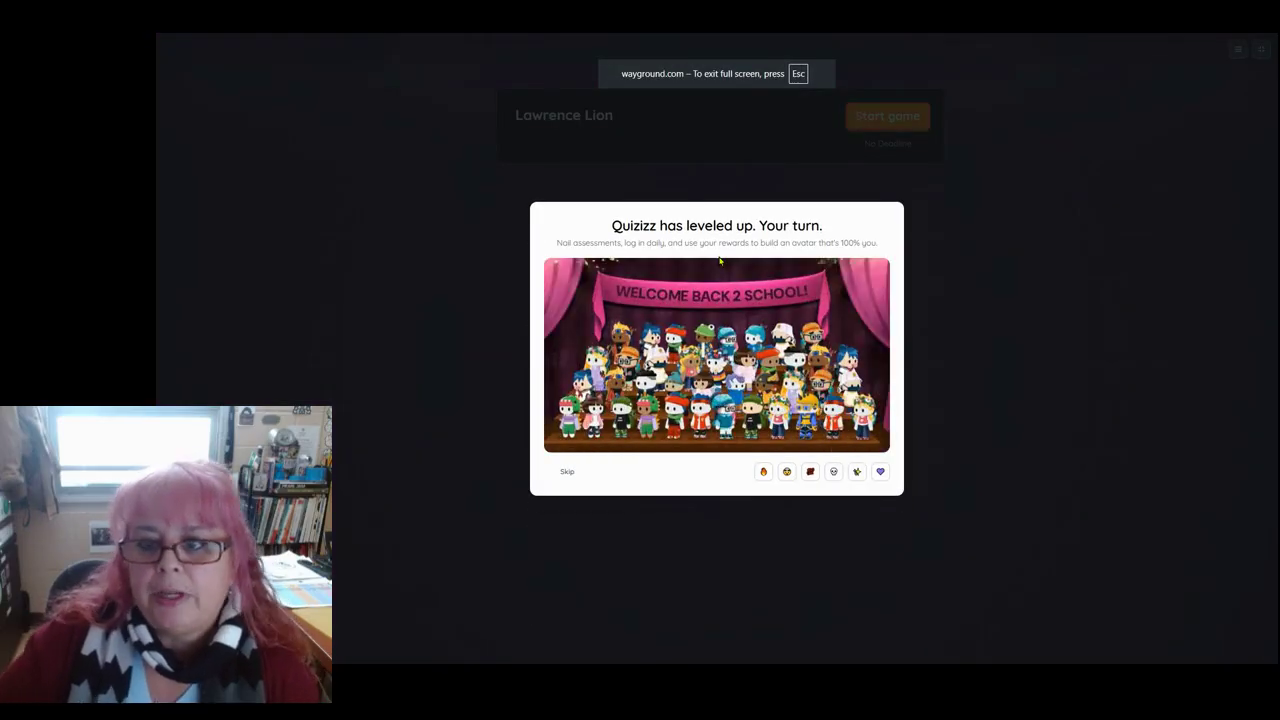
{"action": "left_click", "coordinate": [566, 471]}
{"action": "left_click", "coordinate": [888, 118]}
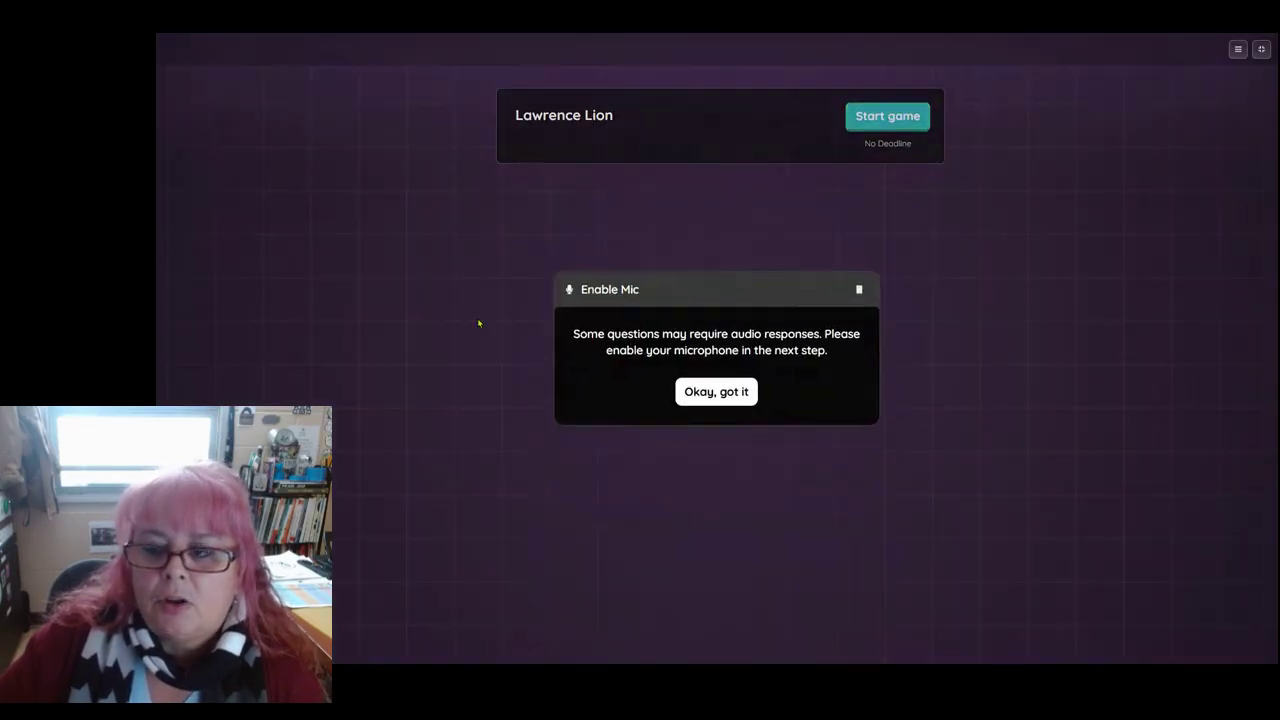
{"action": "left_click", "coordinate": [718, 391]}
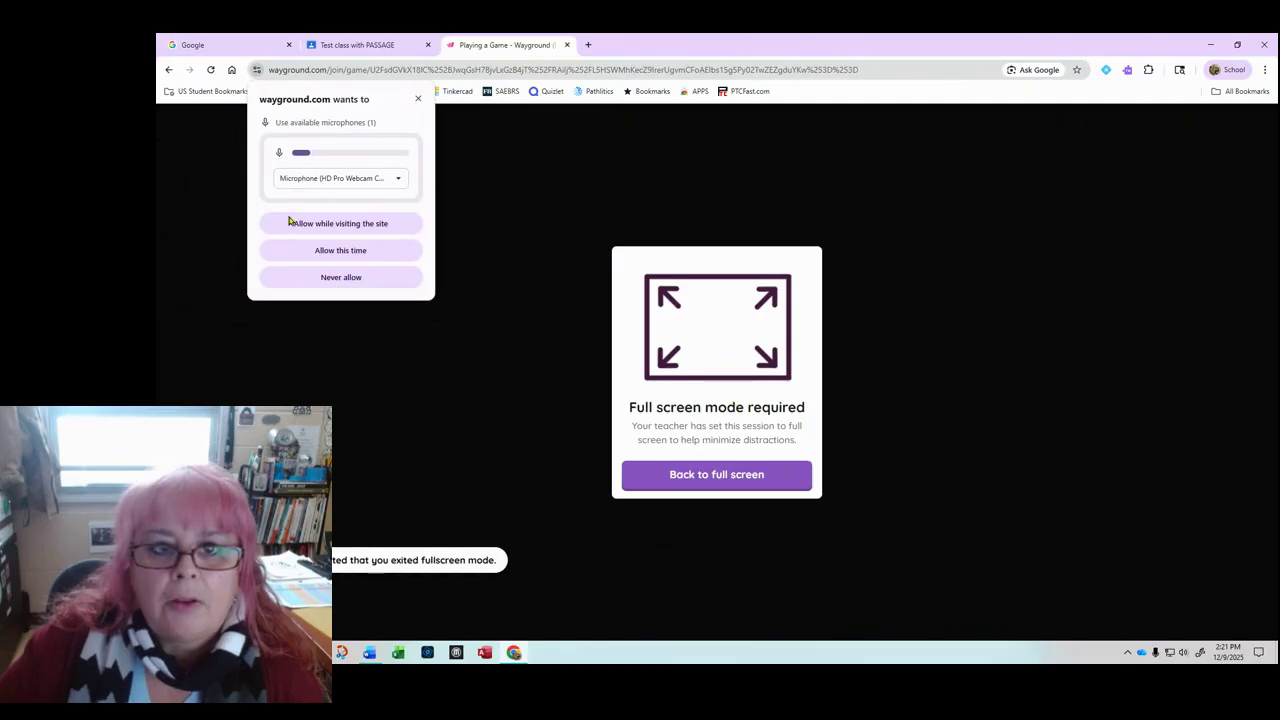
{"action": "left_click", "coordinate": [340, 226]}
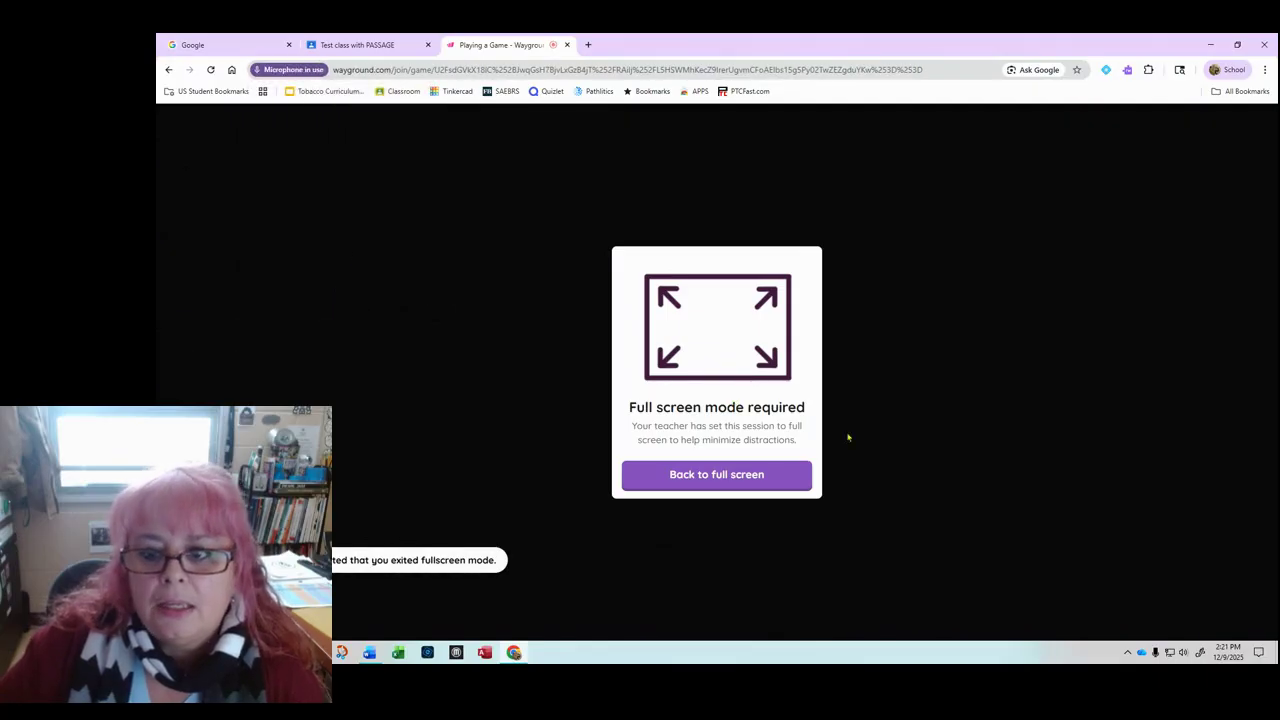
{"action": "left_click", "coordinate": [736, 474]}
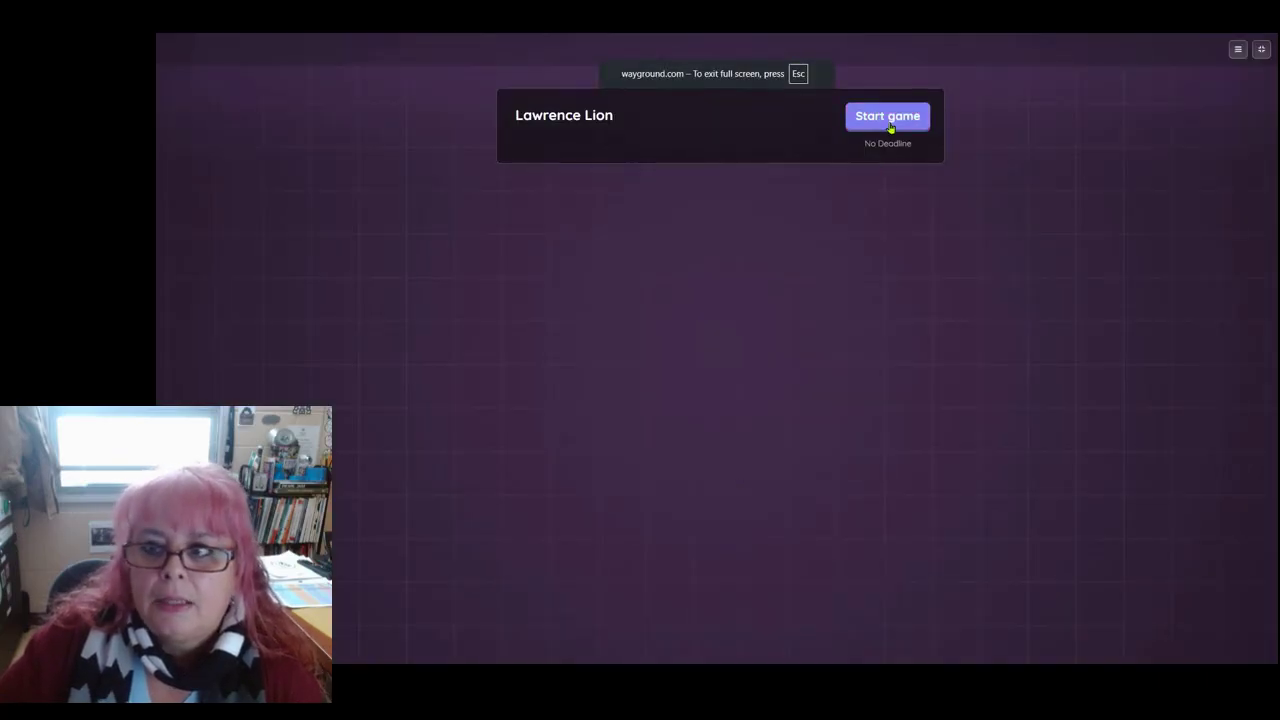
{"action": "left_click", "coordinate": [889, 120]}
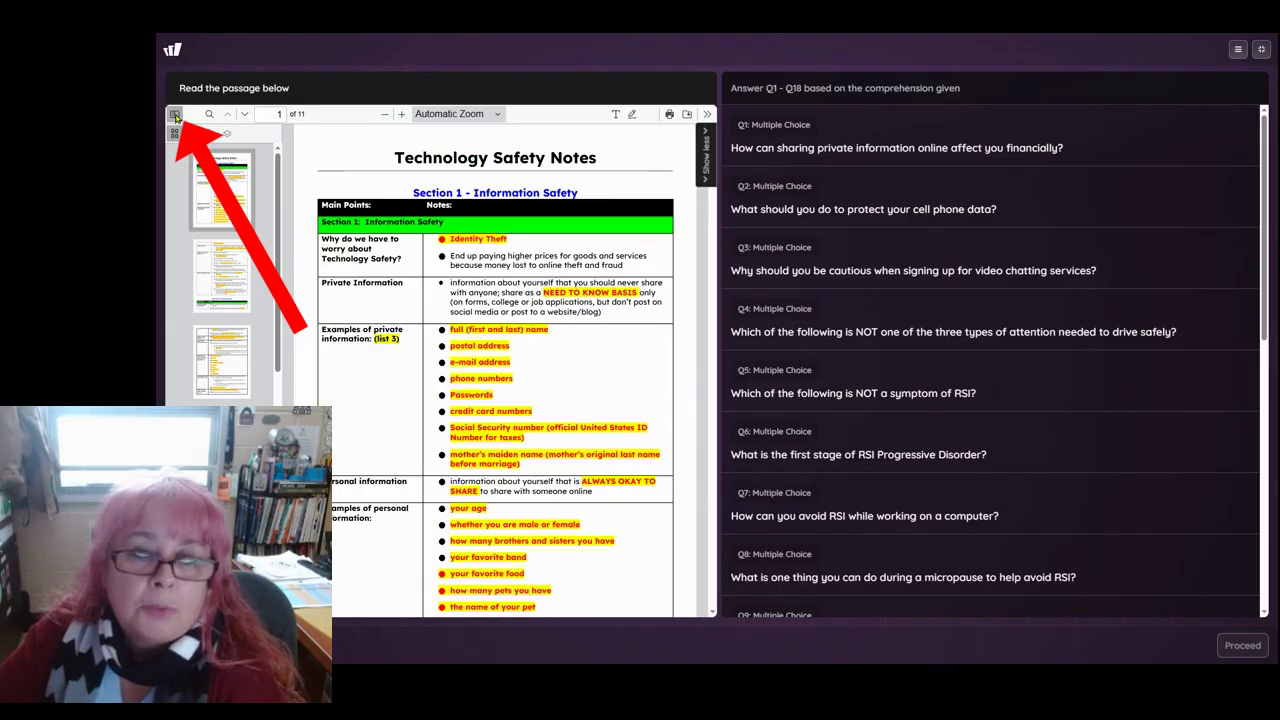
Step: Hide the PDF page thumbnails beside the Technology Safety Notes passage
{"action": "left_click", "coordinate": [175, 115]}
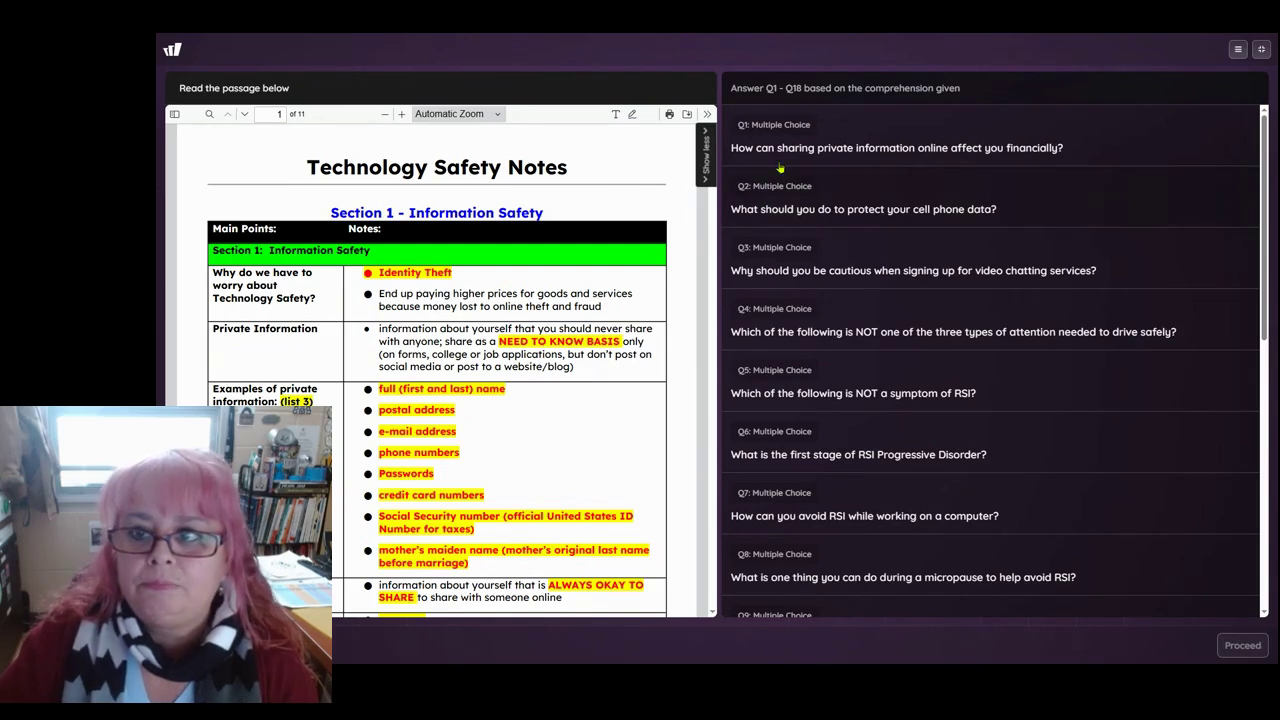
Step: Answer Q1 with the higher prices option and Q2 with the password or keypad option
{"action": "left_click", "coordinate": [812, 147]}
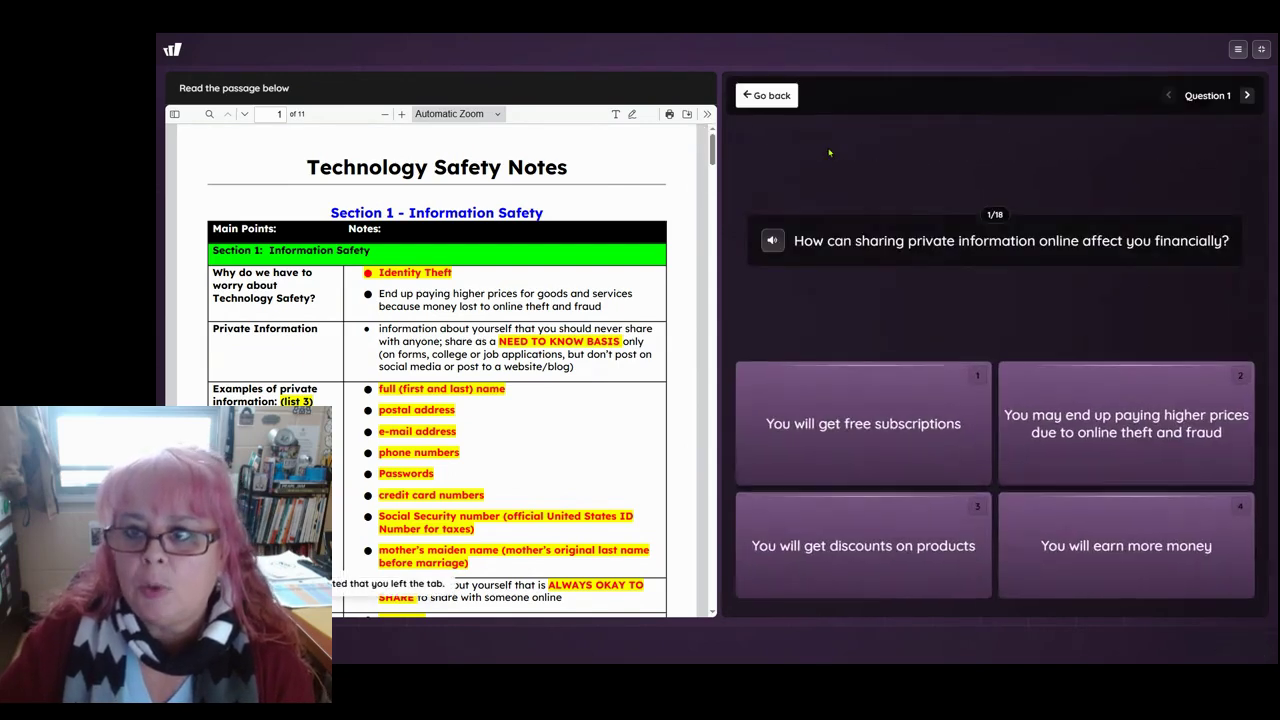
{"action": "scroll", "coordinate": [620, 396], "scroll_direction": "down", "scroll_amount": 5}
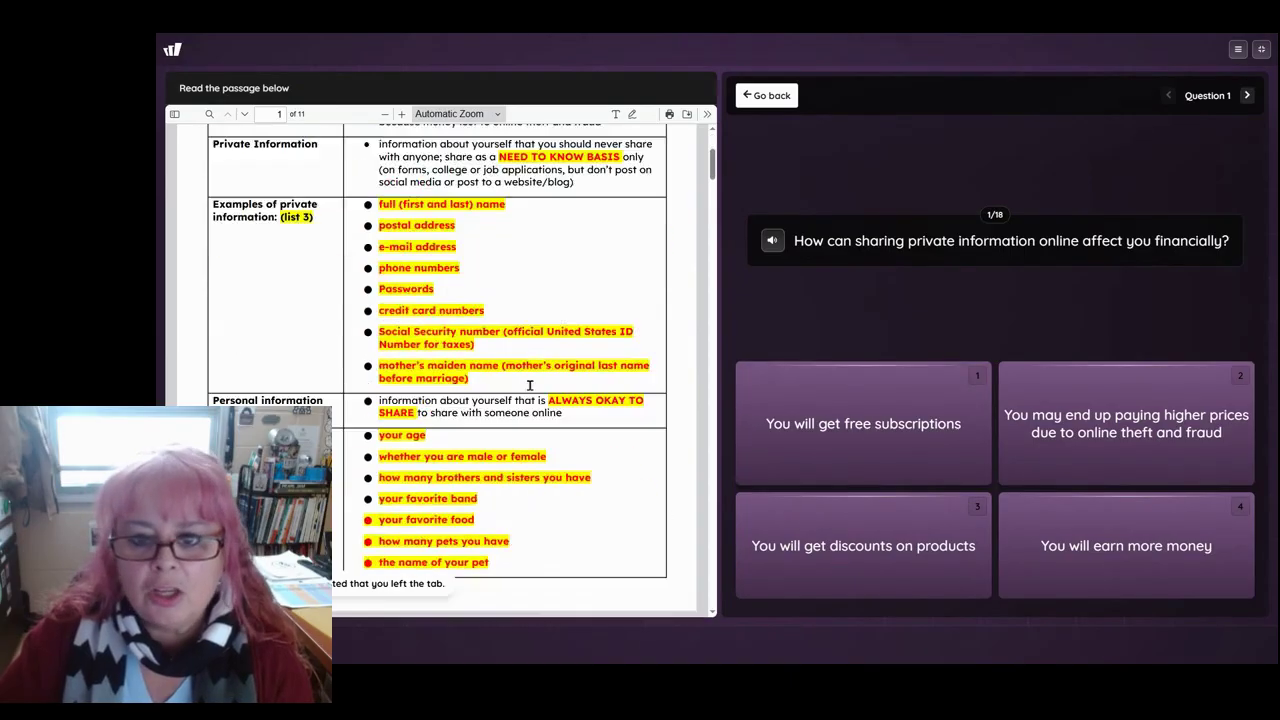
{"action": "scroll", "coordinate": [540, 385], "scroll_direction": "up", "scroll_amount": 4}
{"action": "scroll", "coordinate": [540, 385], "scroll_direction": "down", "scroll_amount": 3}
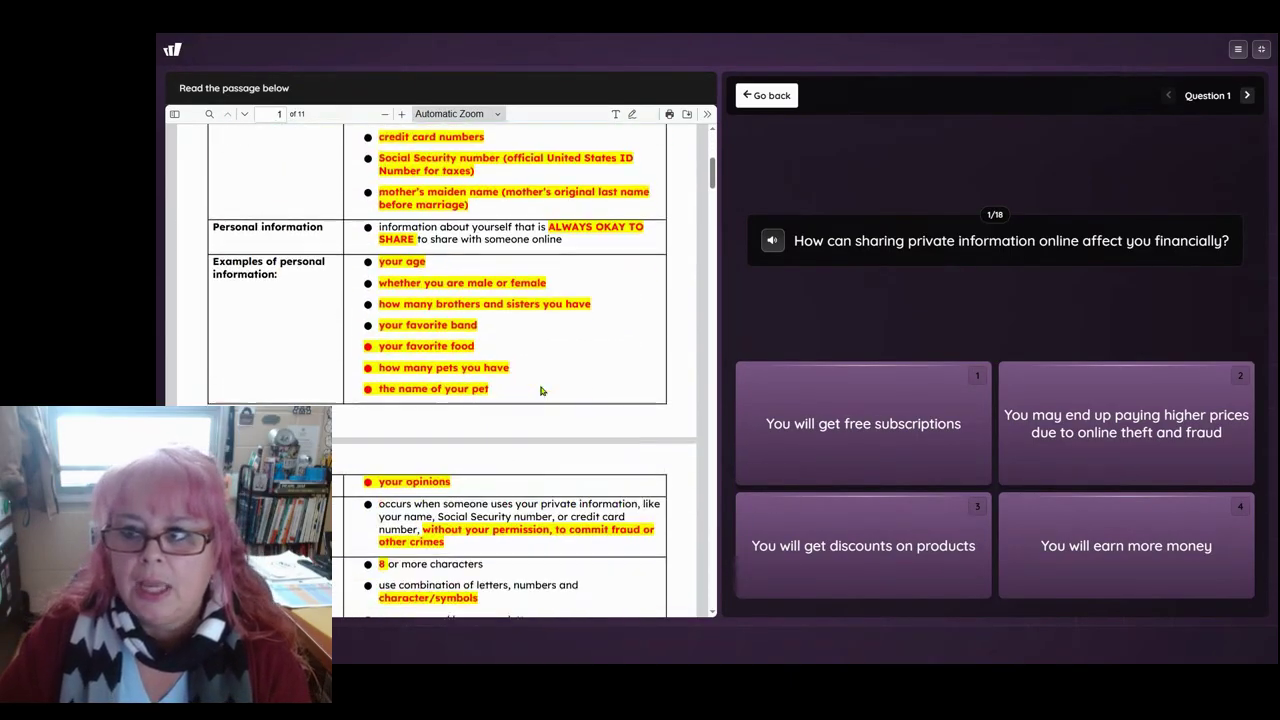
{"action": "scroll", "coordinate": [542, 388], "scroll_direction": "up", "scroll_amount": 4}
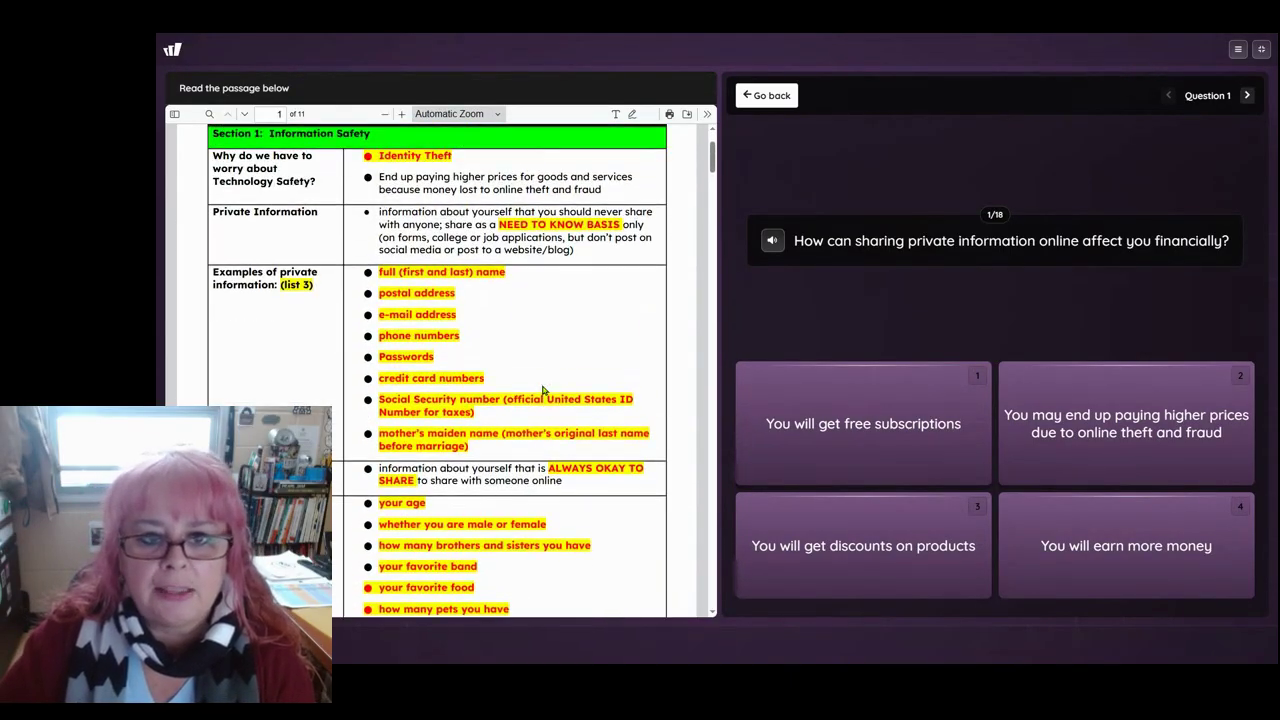
{"action": "left_click", "coordinate": [1172, 433]}
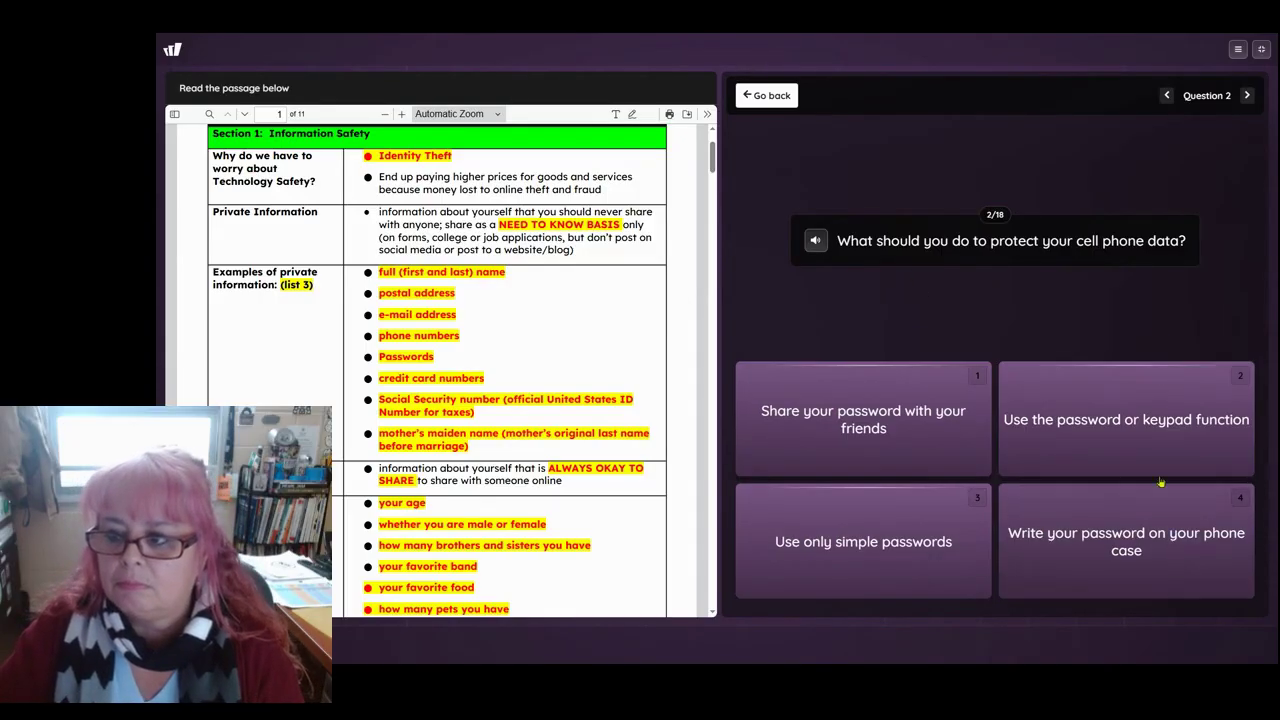
{"action": "scroll", "coordinate": [501, 329], "scroll_direction": "down", "scroll_amount": 3}
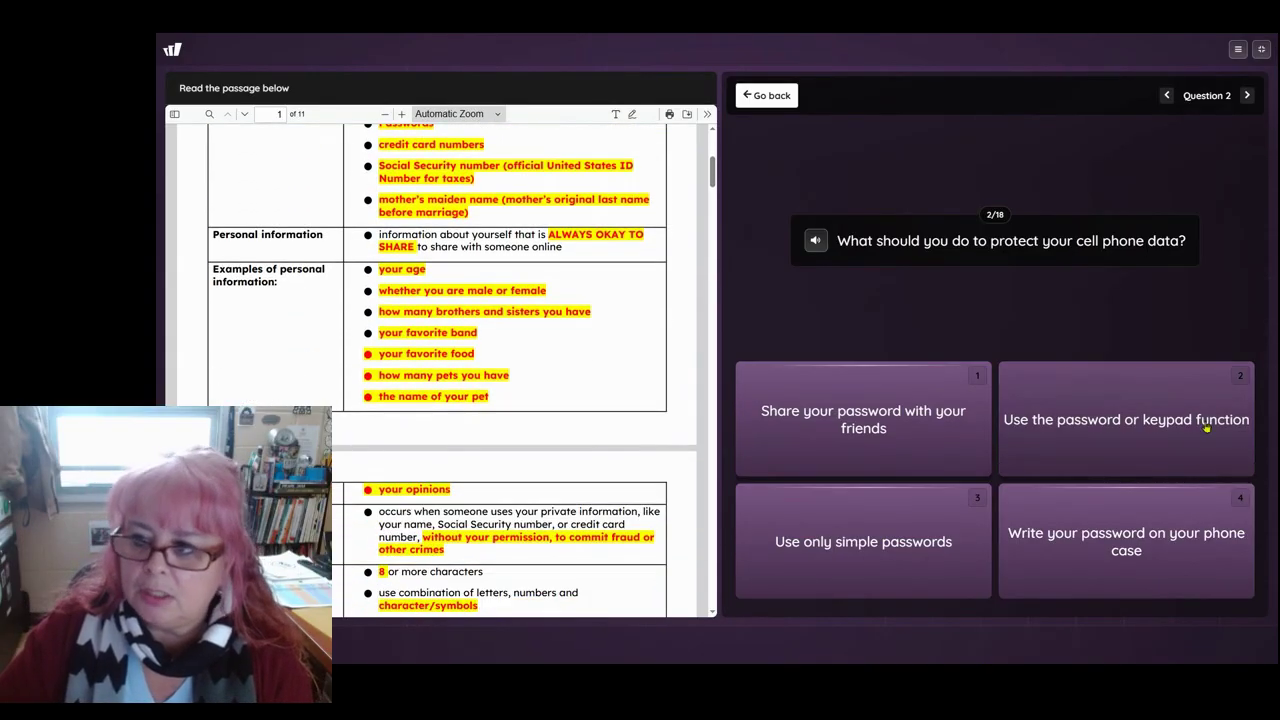
{"action": "left_click", "coordinate": [1207, 428]}
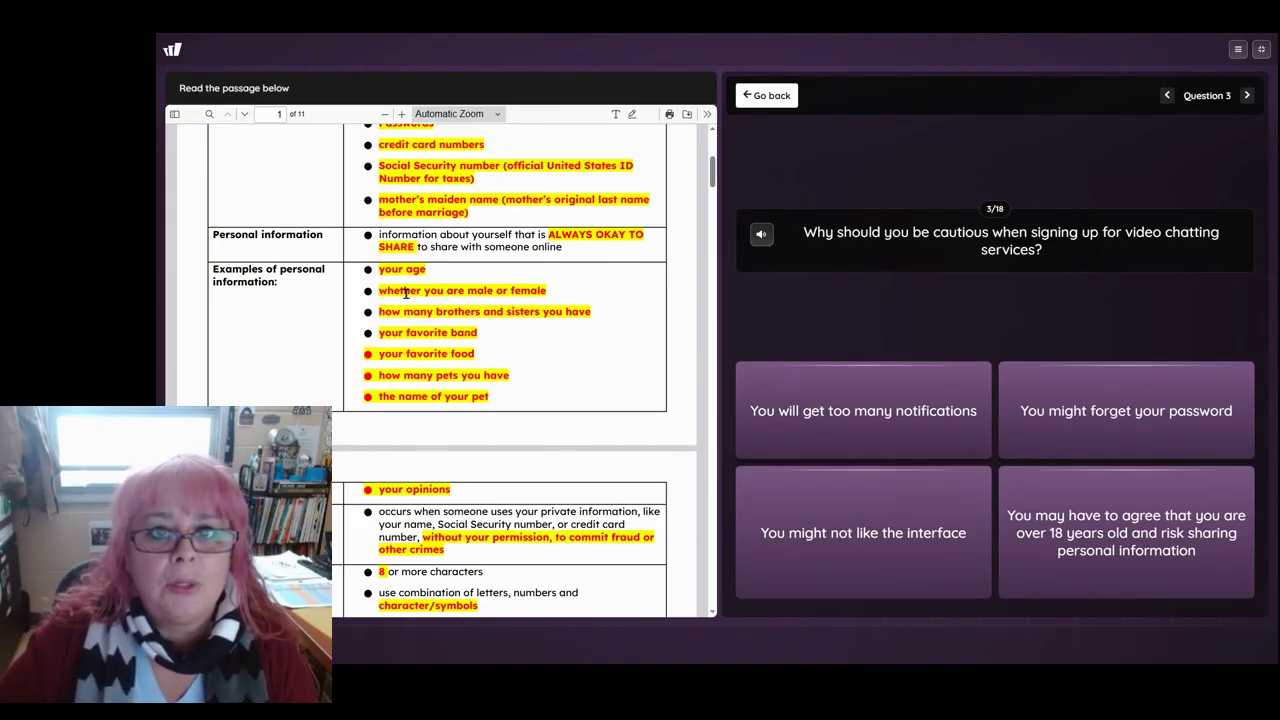
Step: Highlight the personal information examples in the passage, skip ahead, then return to the question list
{"action": "left_click_drag", "start_coordinate": [405, 294], "coordinate": [497, 326]}
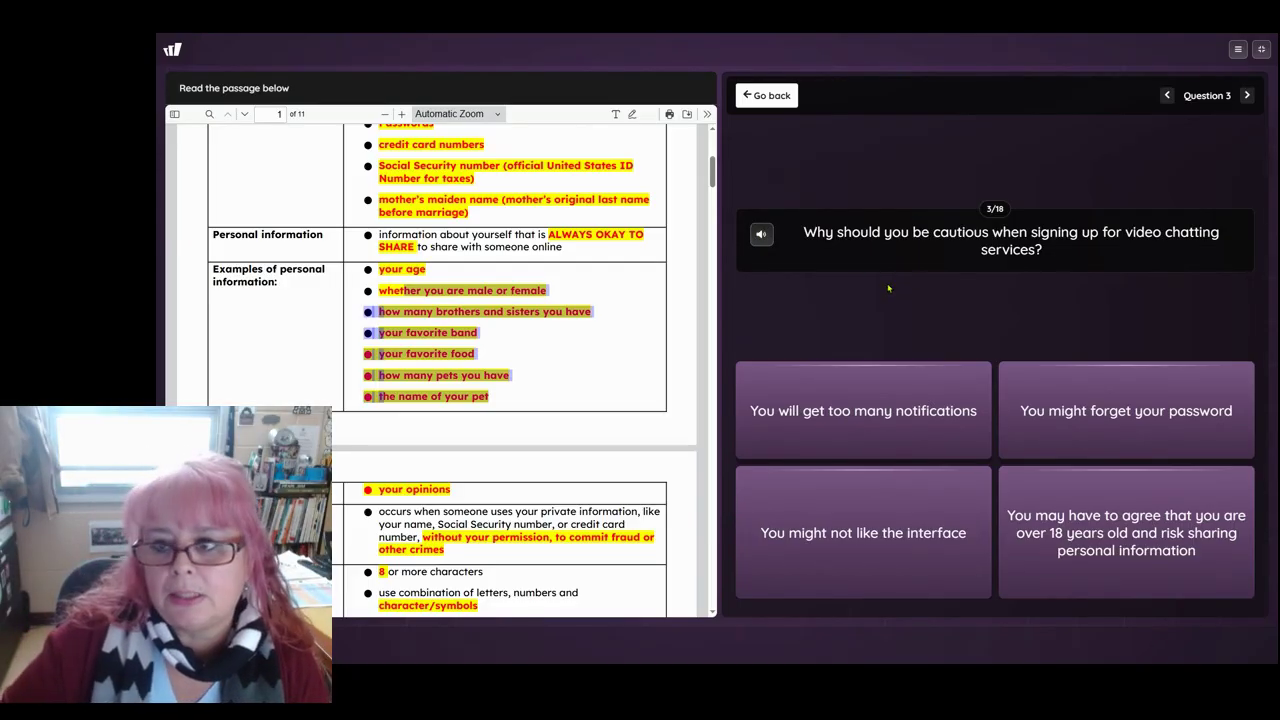
{"action": "left_click", "coordinate": [1249, 98]}
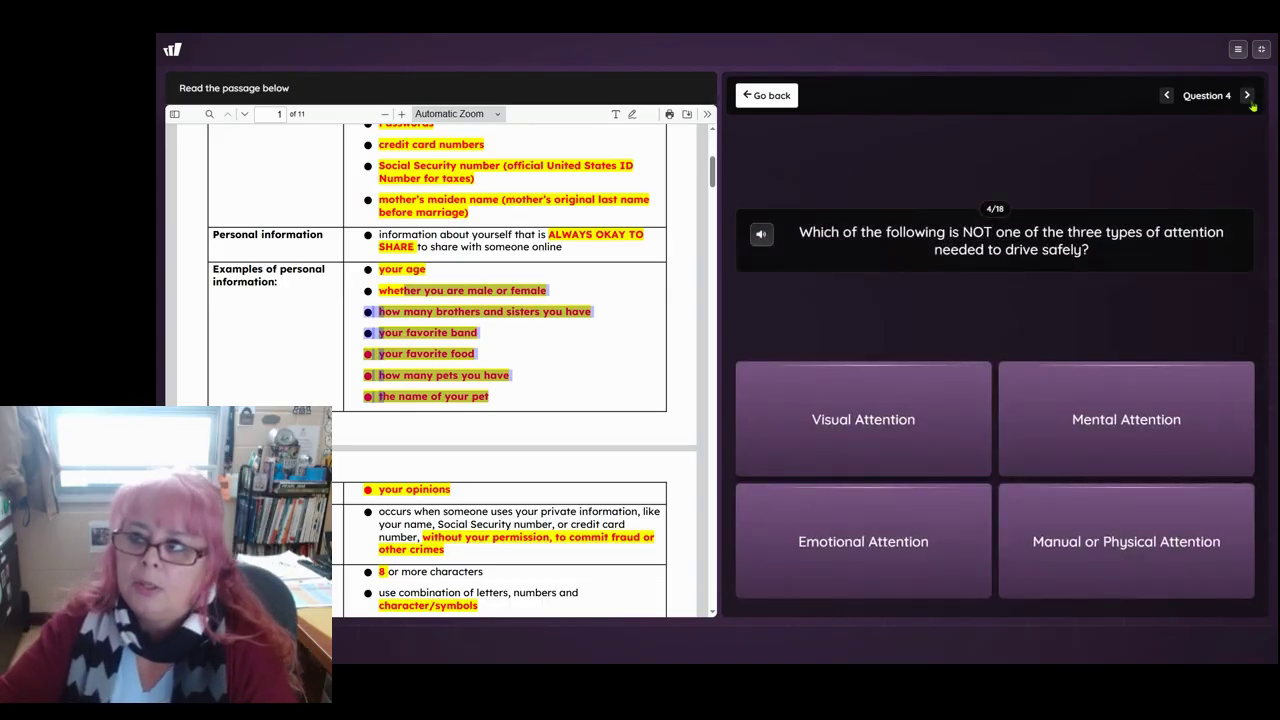
{"action": "left_click", "coordinate": [766, 95]}
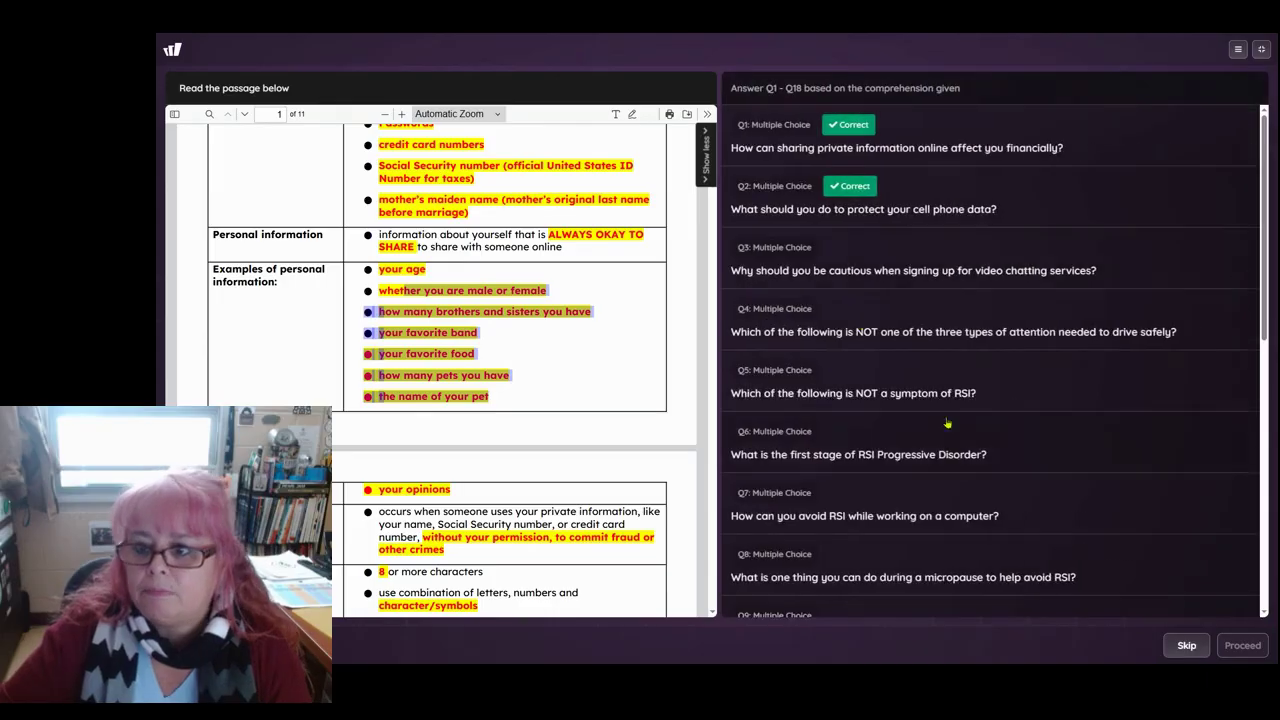
Step: Open open-ended question 18, record a spoken answer, and submit it
{"action": "scroll", "coordinate": [857, 547], "scroll_direction": "down", "scroll_amount": 4}
{"action": "scroll", "coordinate": [845, 550], "scroll_direction": "down", "scroll_amount": 3}
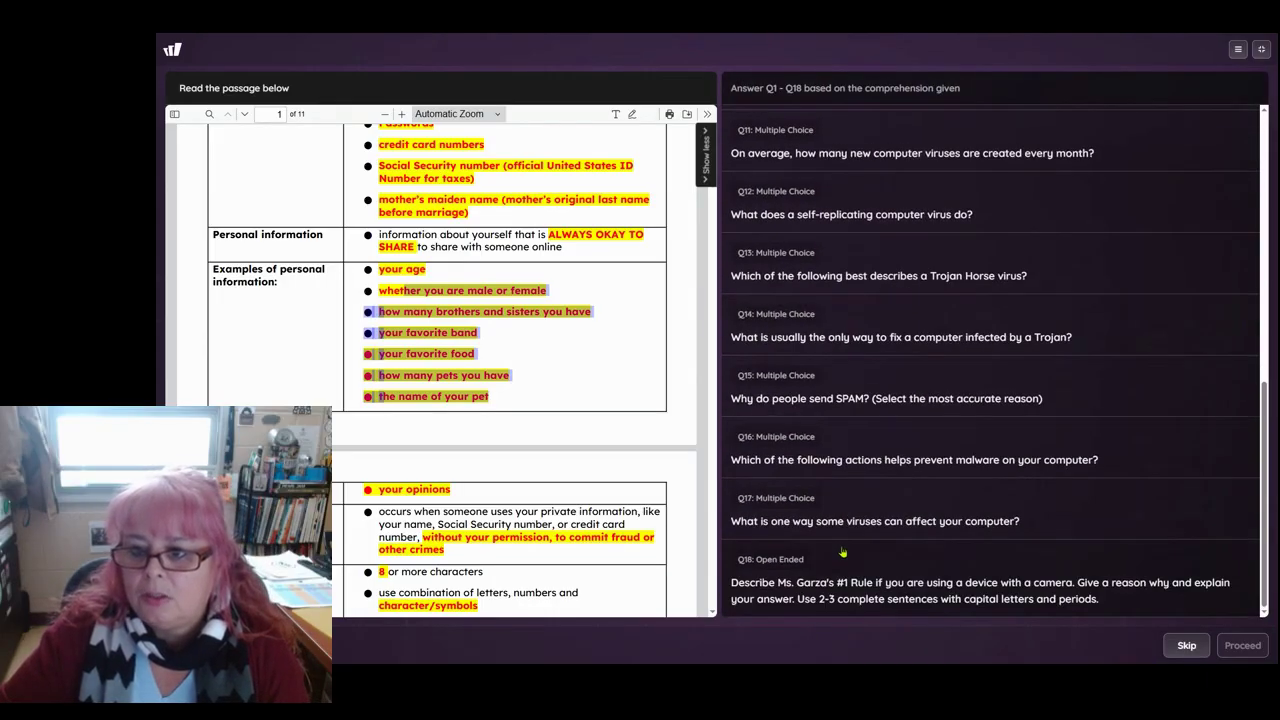
{"action": "left_click", "coordinate": [806, 577]}
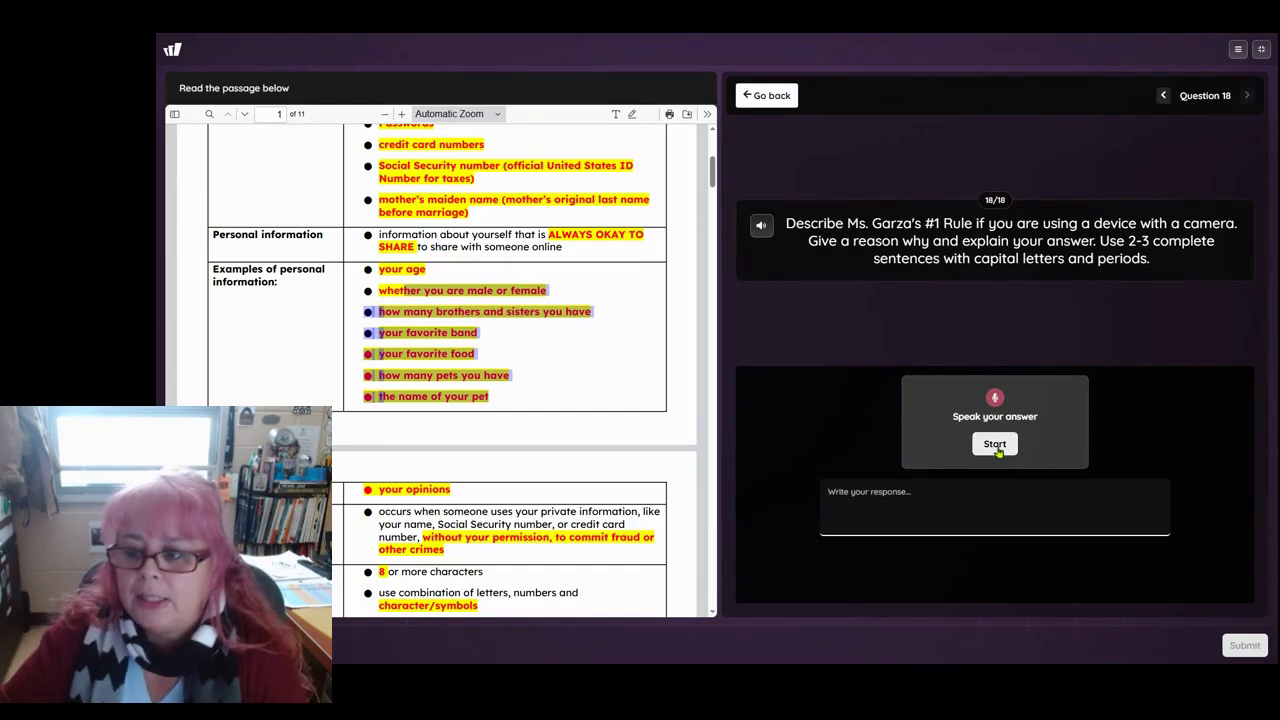
{"action": "left_click", "coordinate": [995, 447]}
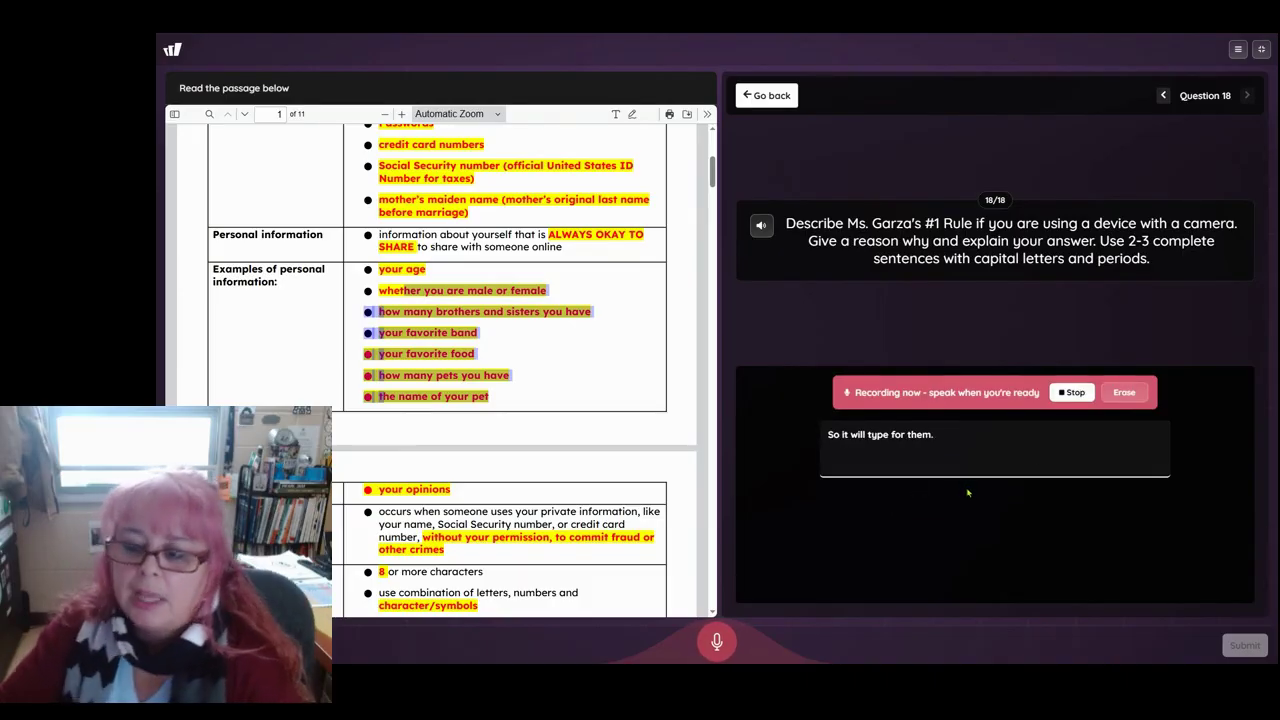
{"action": "left_click", "coordinate": [1080, 395]}
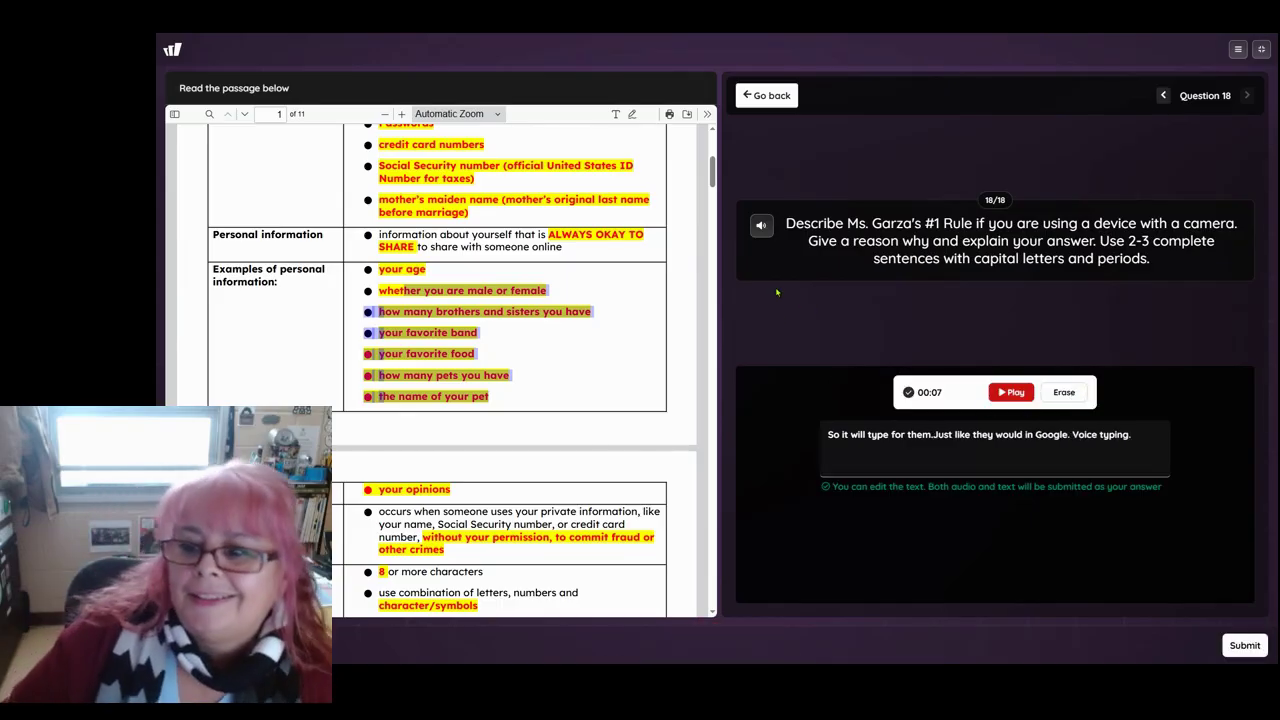
{"action": "left_click", "coordinate": [1245, 646]}
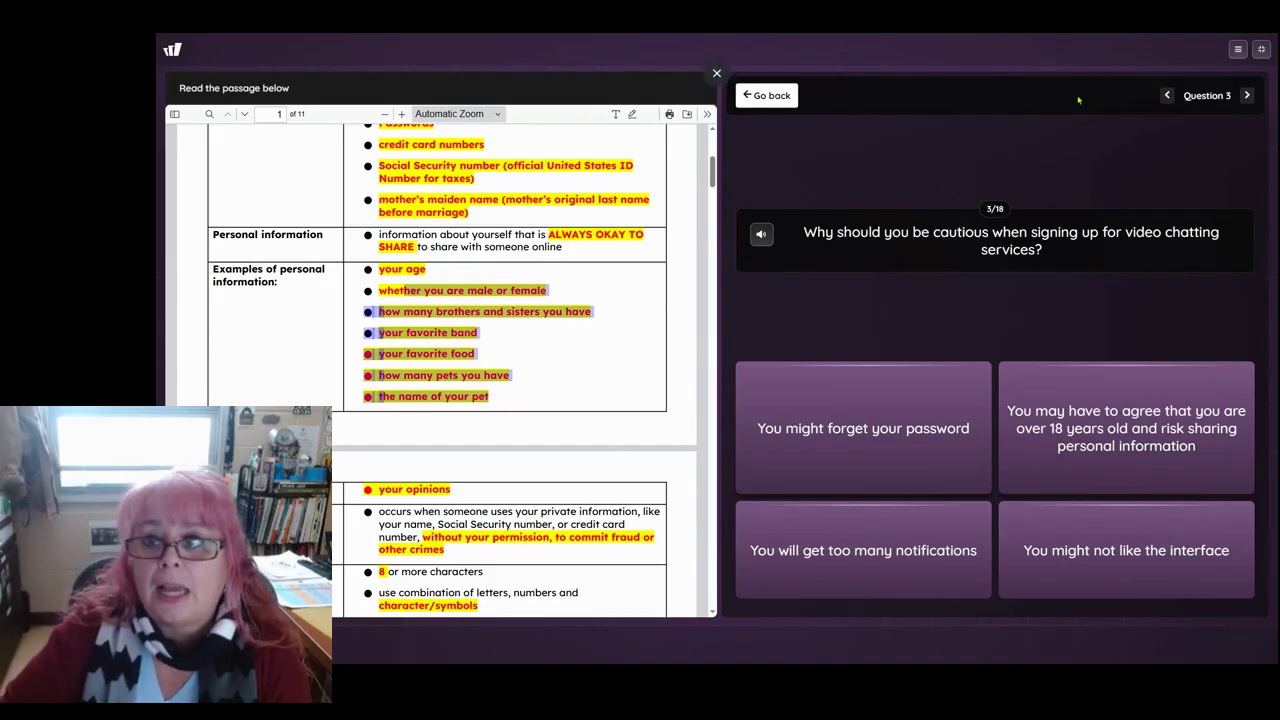
Step: Leave the student game's full screen and return to the teacher's 'test quiz with passage' editor
{"action": "left_click", "coordinate": [1262, 49]}
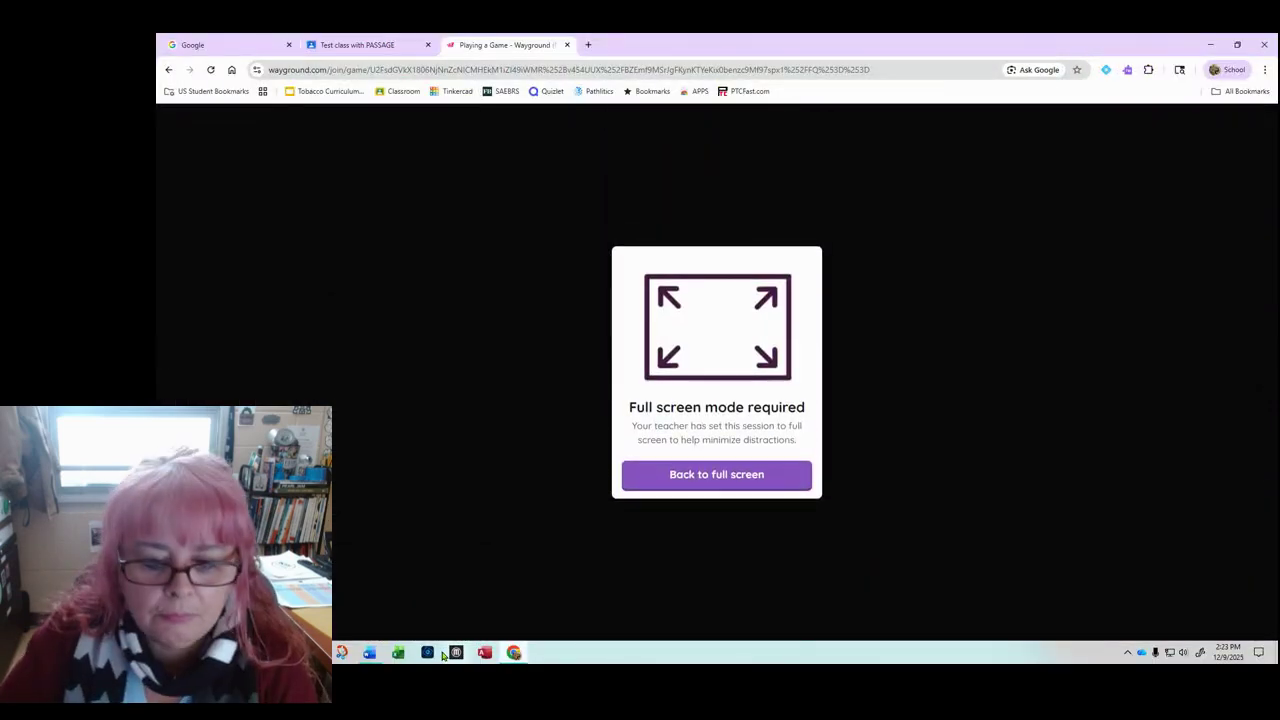
{"action": "mouse_move", "coordinate": [427, 652]}
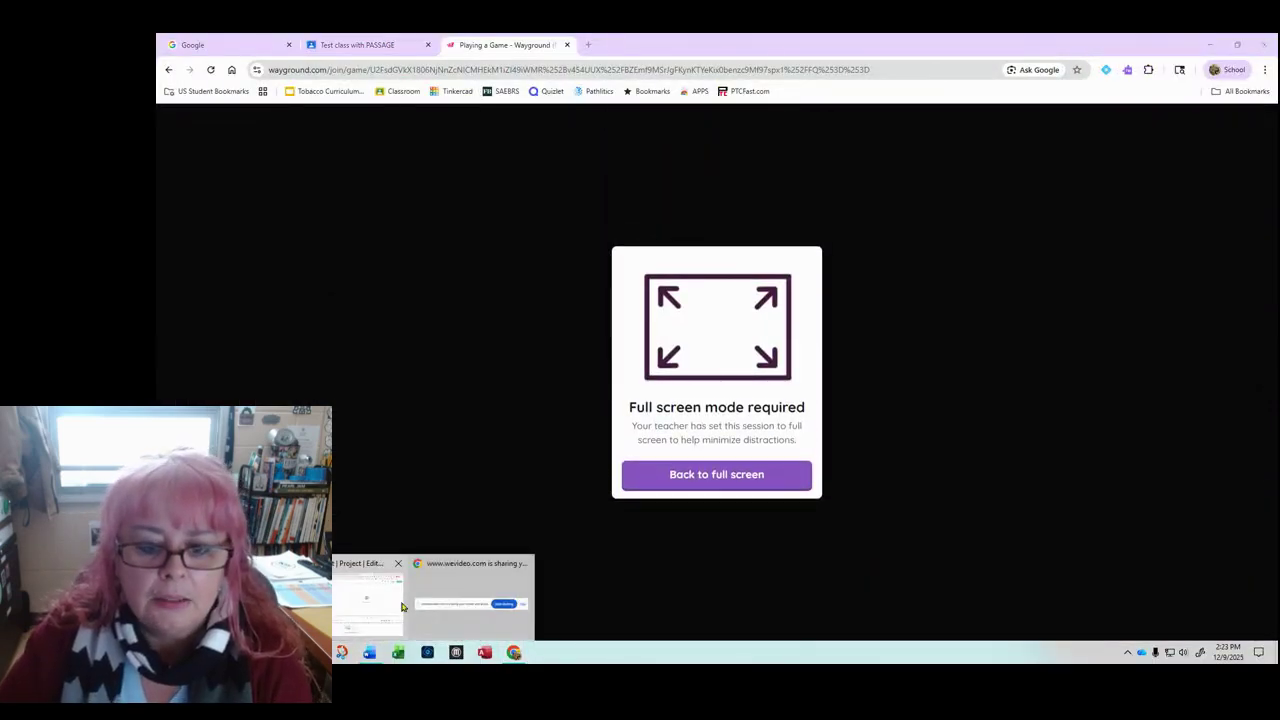
{"action": "mouse_move", "coordinate": [368, 594]}
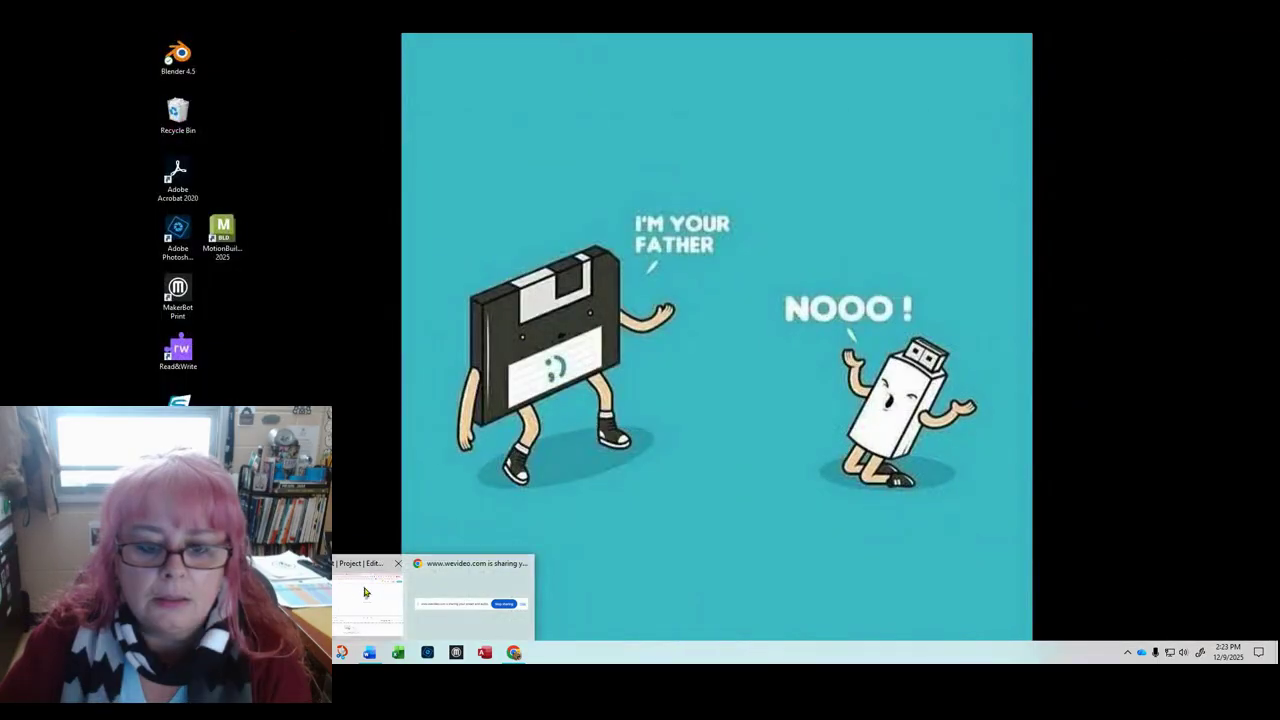
{"action": "key", "text": "alt+Tab"}
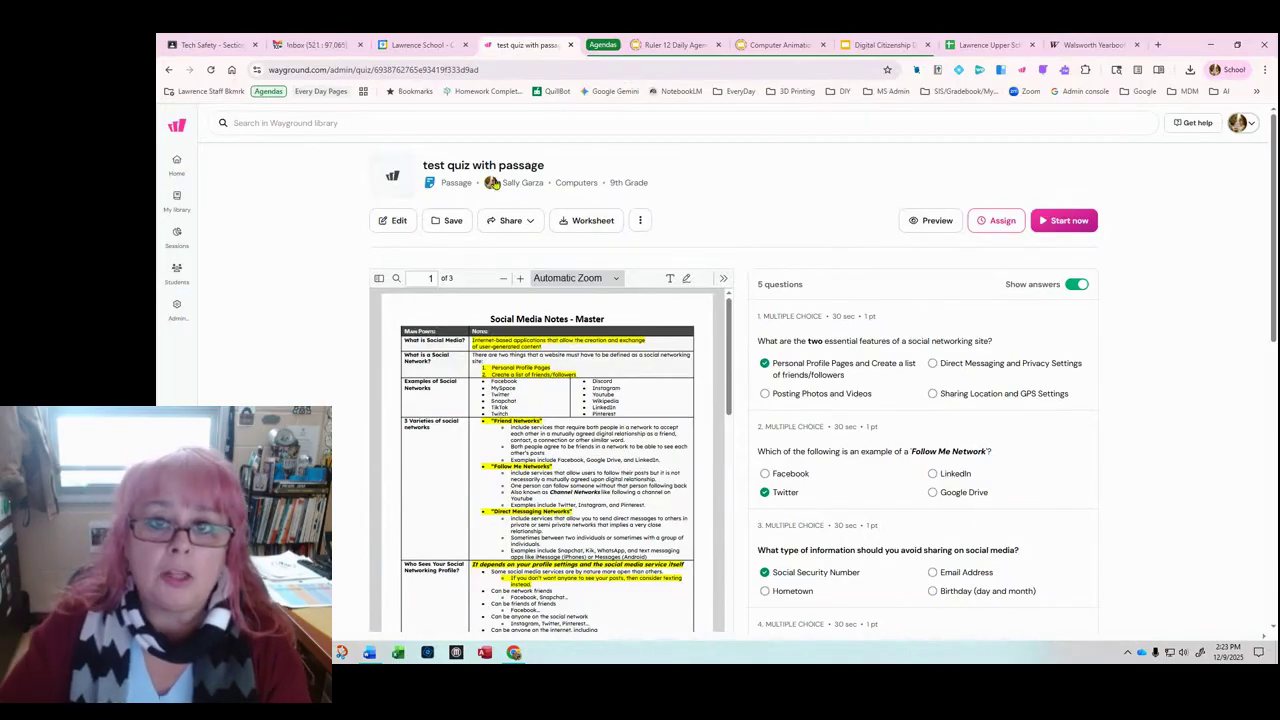
Step: Start a new Assessment from My Library and build it from scratch
{"action": "left_click", "coordinate": [175, 202]}
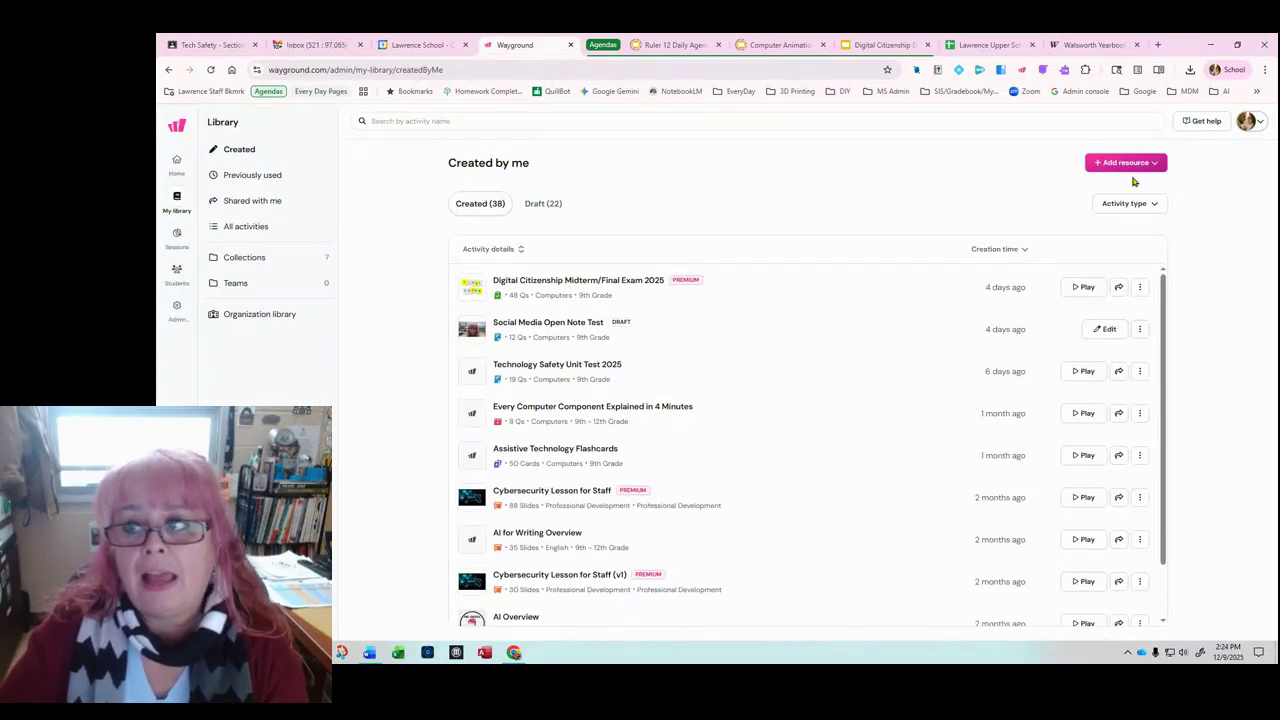
{"action": "left_click", "coordinate": [1125, 162]}
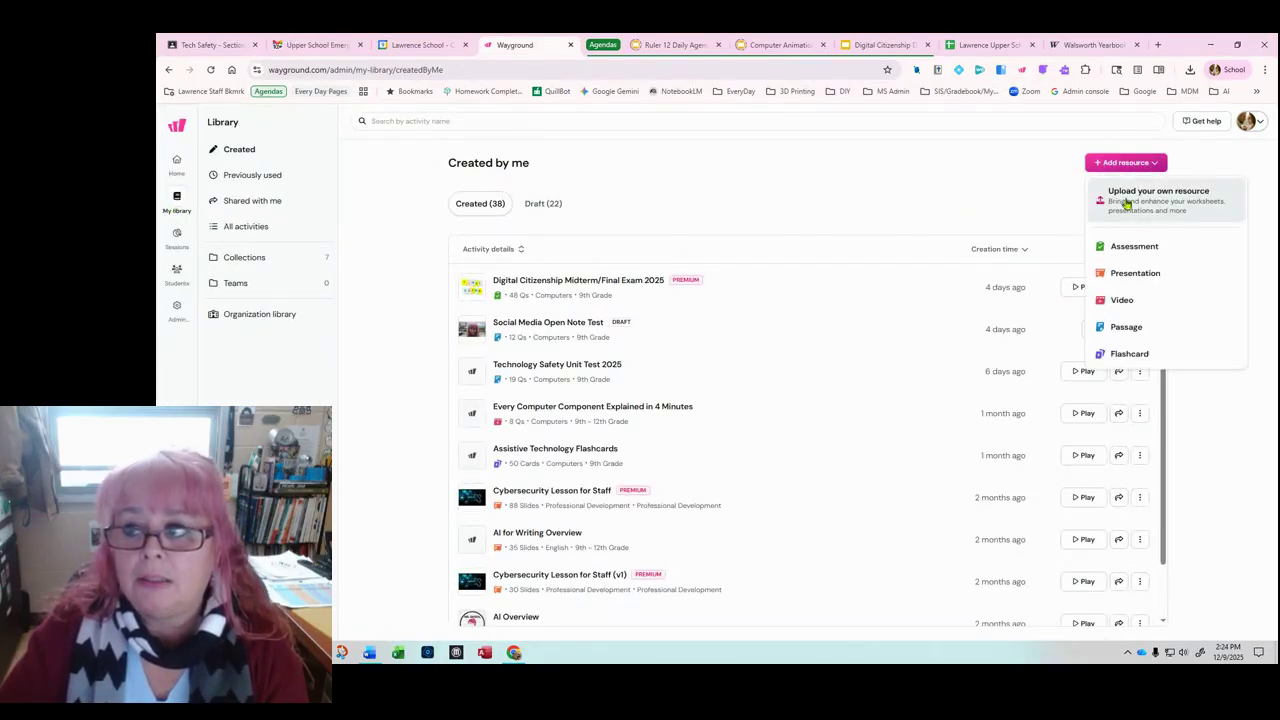
{"action": "left_click", "coordinate": [1148, 246]}
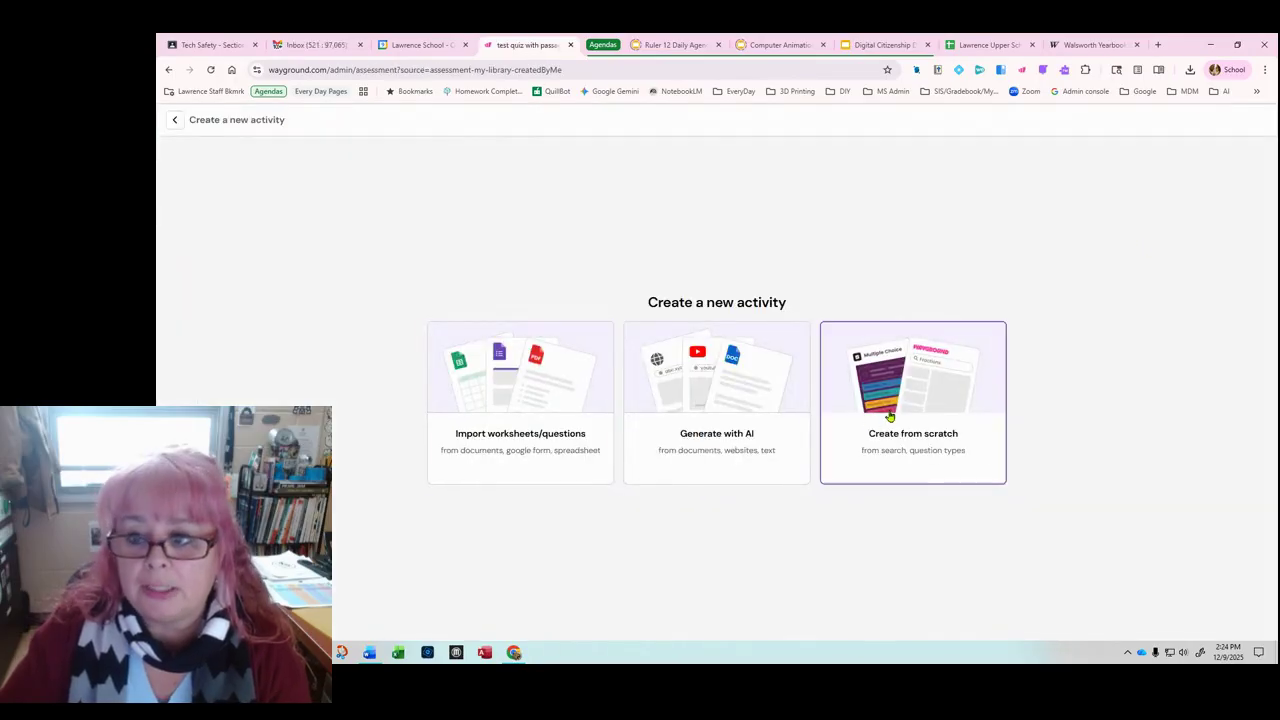
{"action": "left_click", "coordinate": [895, 415]}
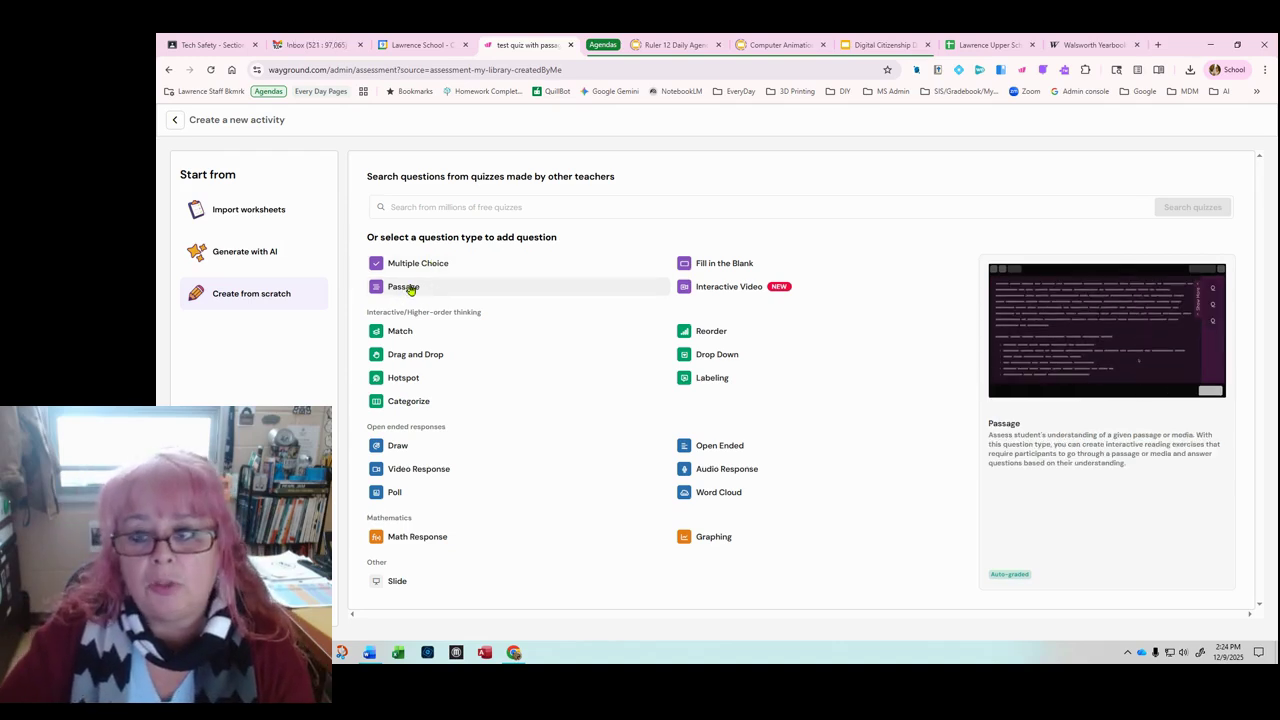
Step: Add an empty Passage question to the Untitled Quiz and go back to its overview
{"action": "left_click", "coordinate": [409, 288]}
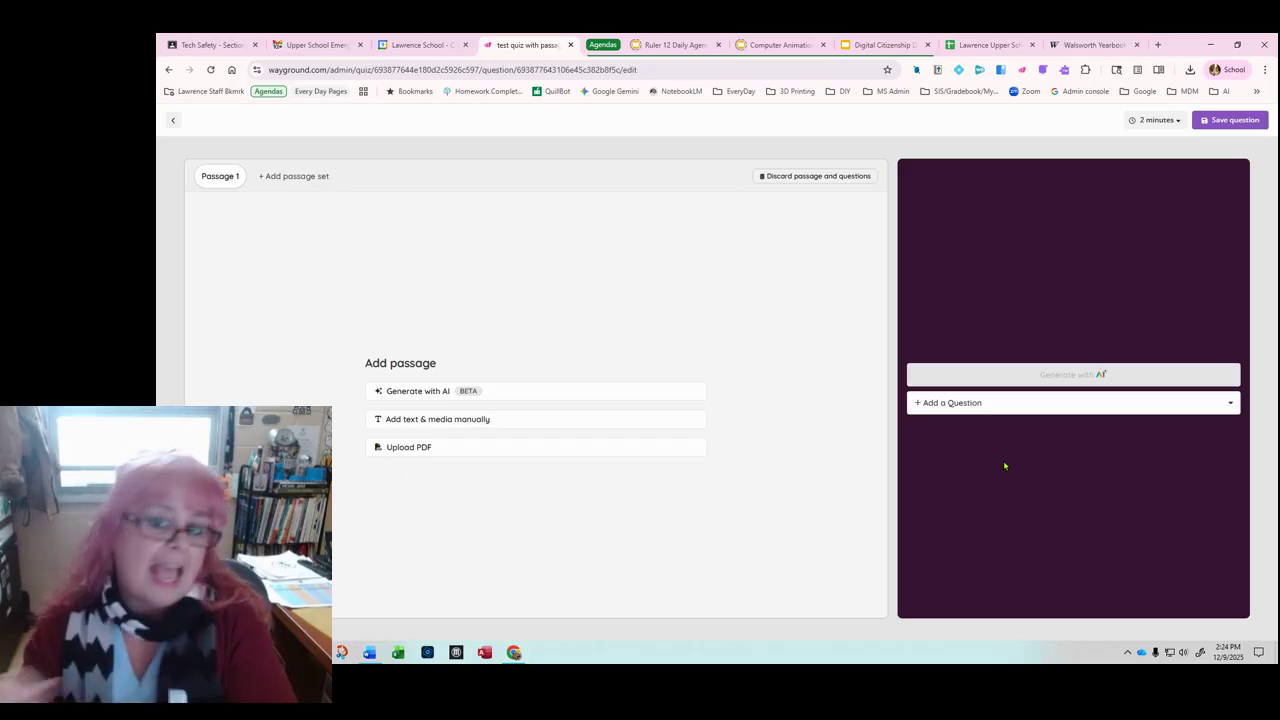
{"action": "left_click", "coordinate": [175, 121]}
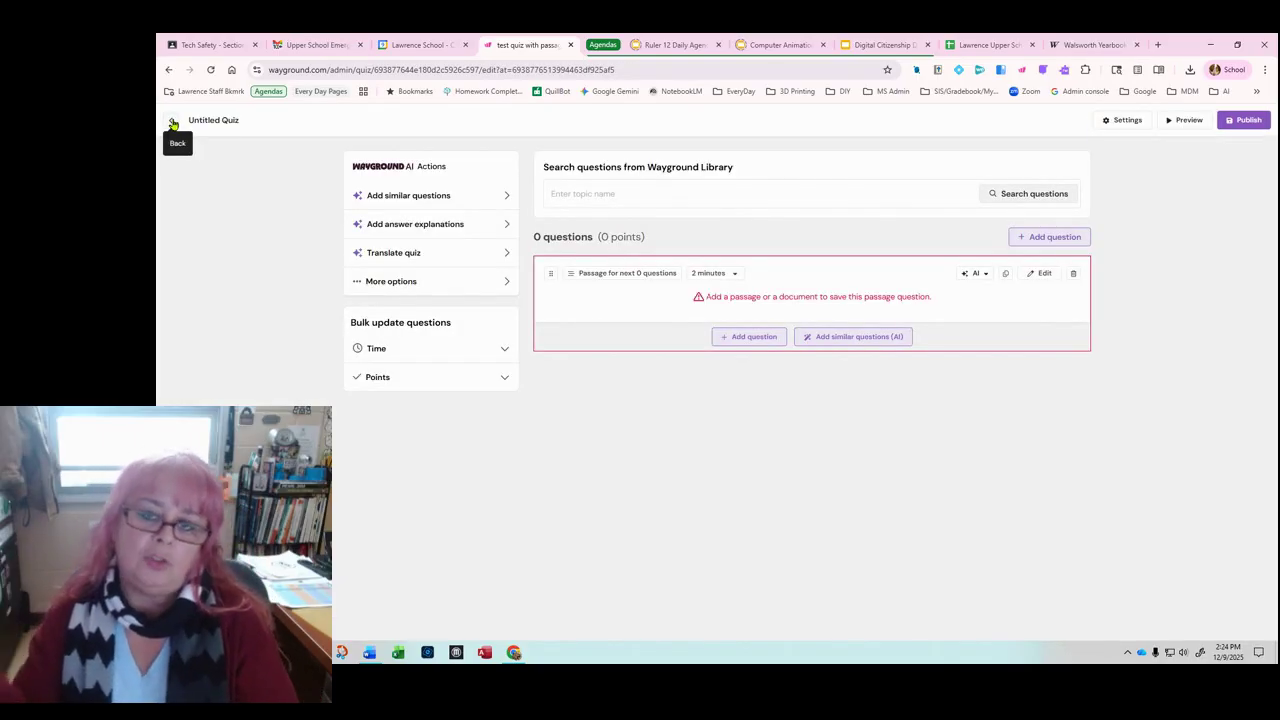